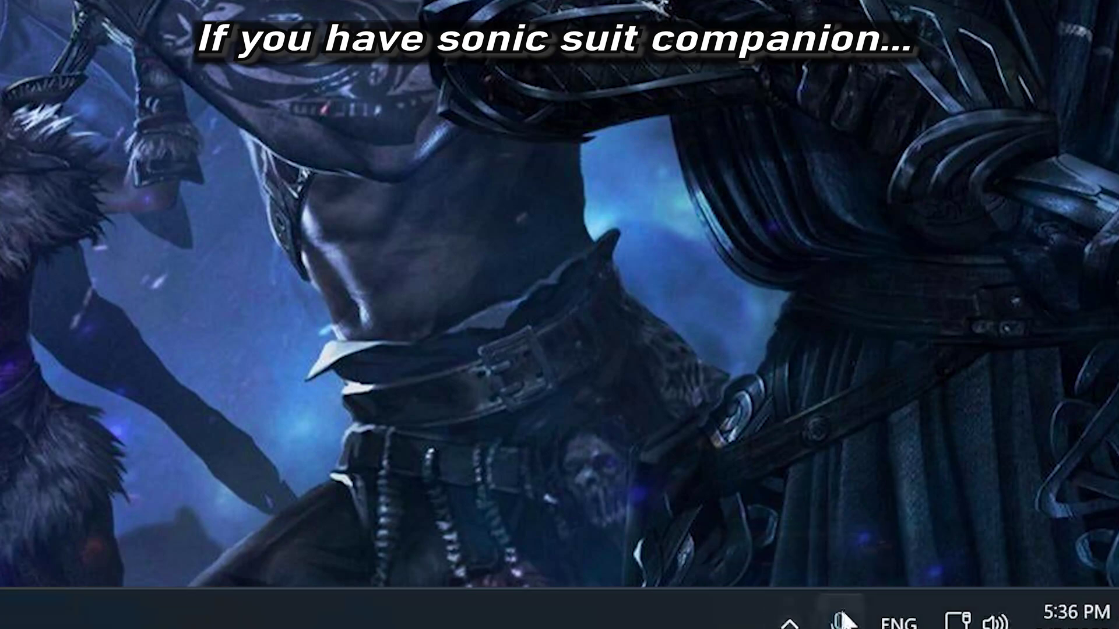
# Step: Exit Sonic Suite Companion from its icon in the hidden notification-area tray
pyautogui.click(790, 622)
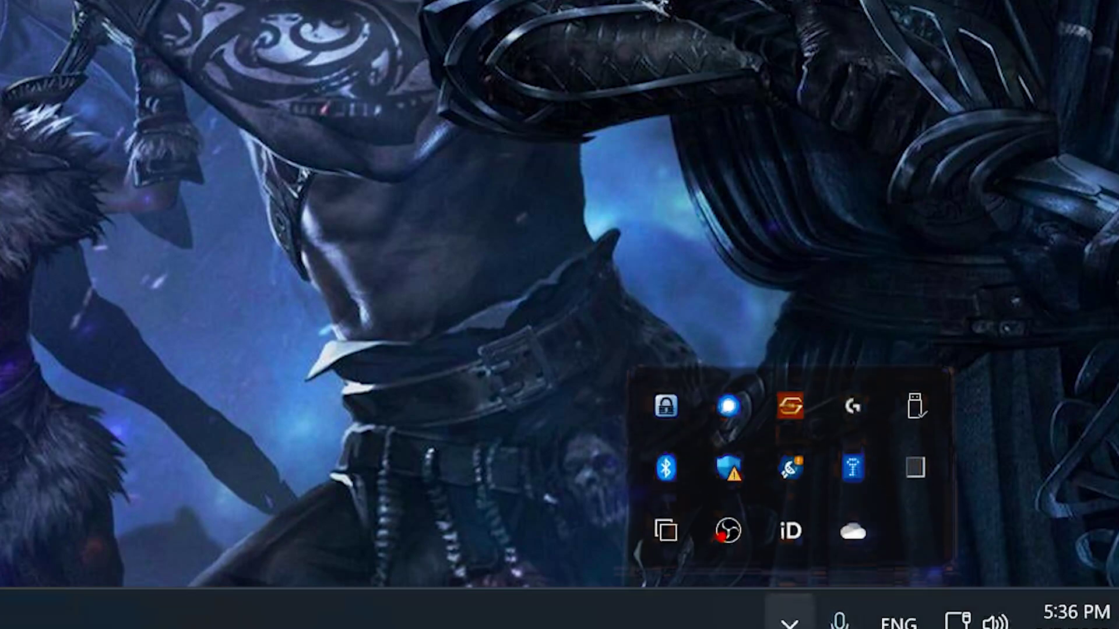
pyautogui.rightClick(788, 404)
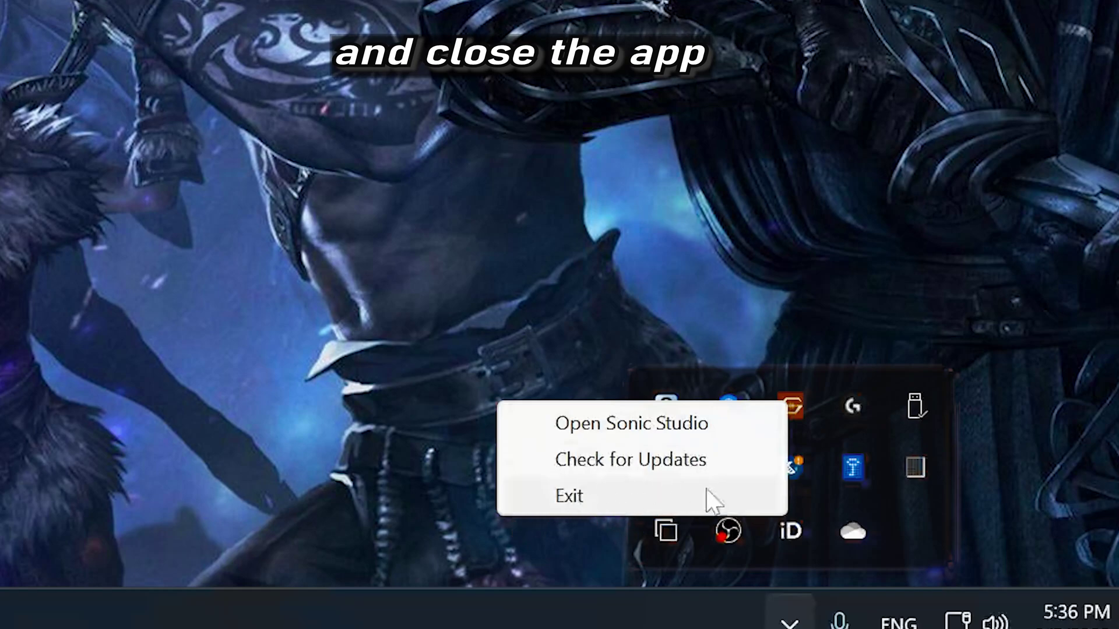
pyautogui.click(658, 504)
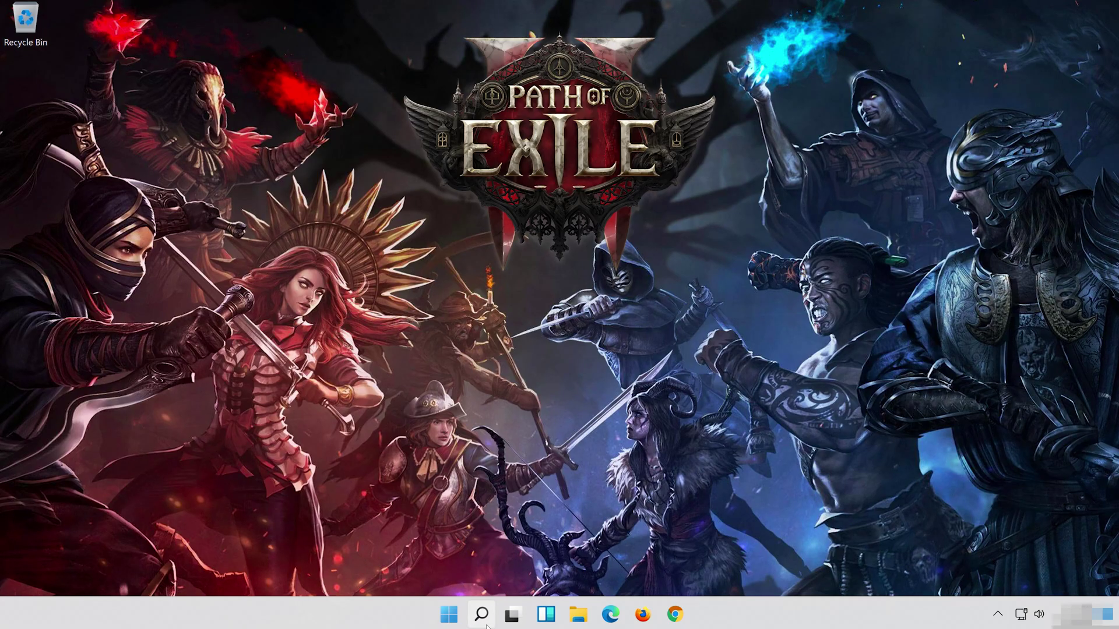
# Step: Search Windows for 'control panel' and launch Control Panel from the results
pyautogui.click(483, 619)
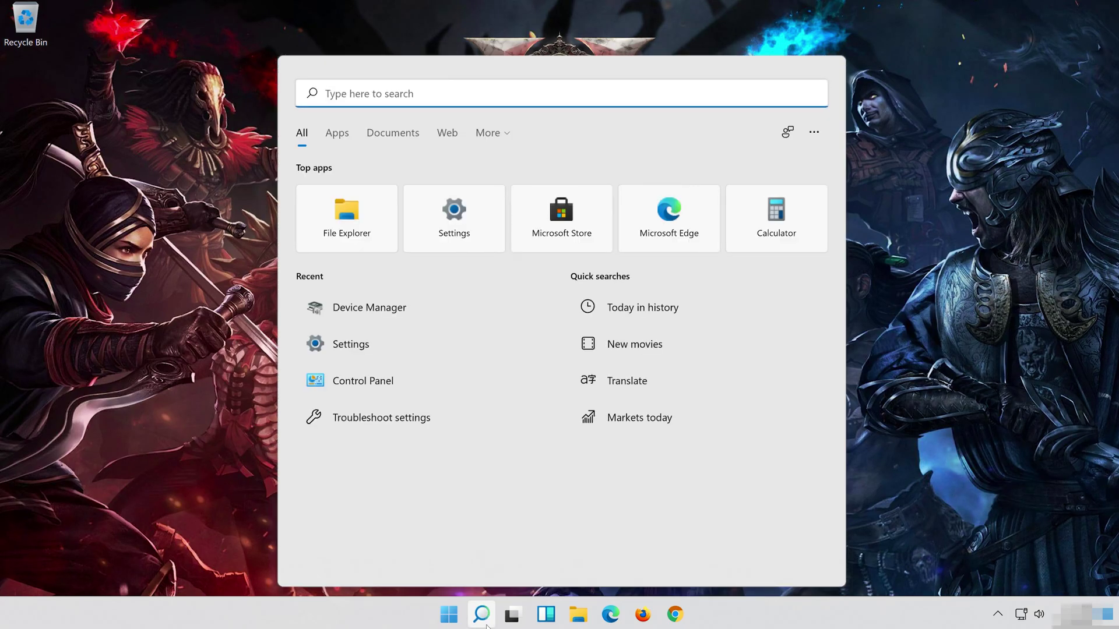
pyautogui.write('contr')
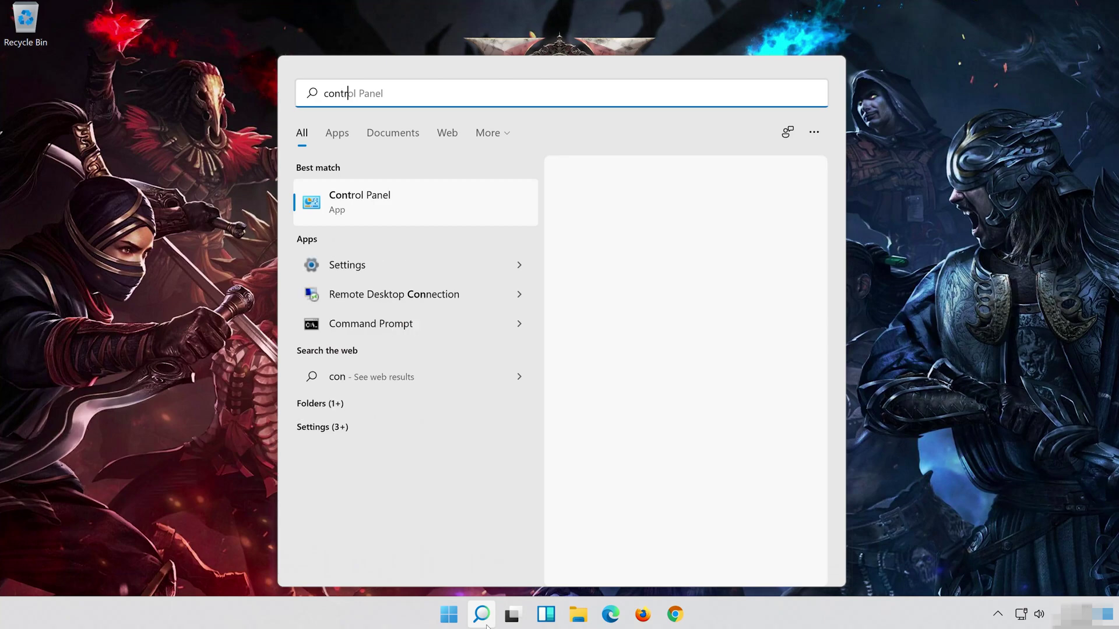
pyautogui.write('ol pan')
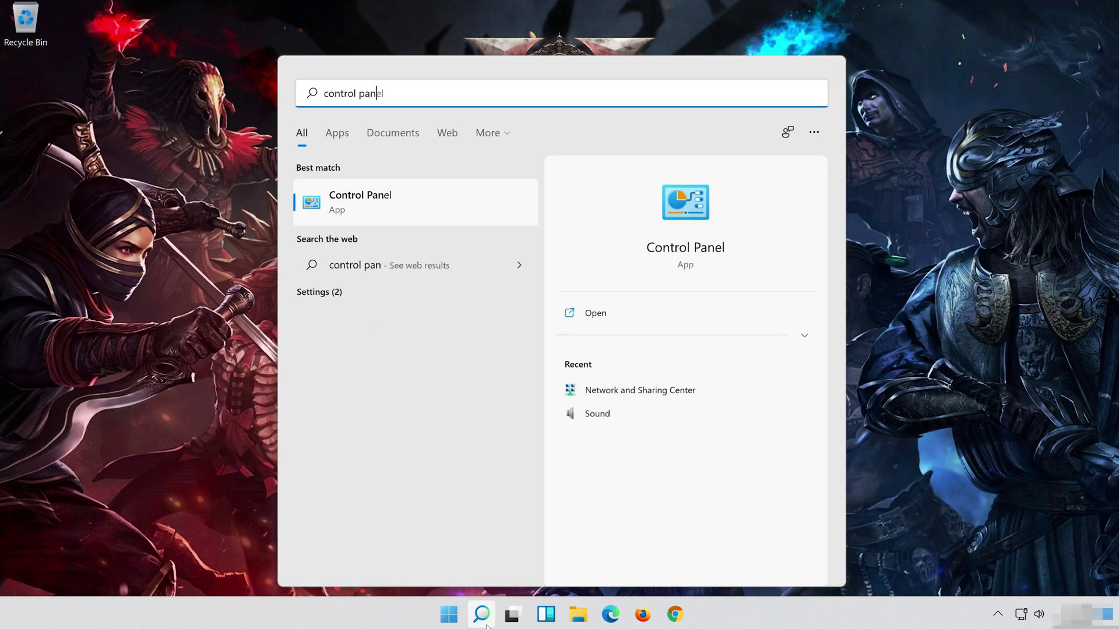
pyautogui.write('el')
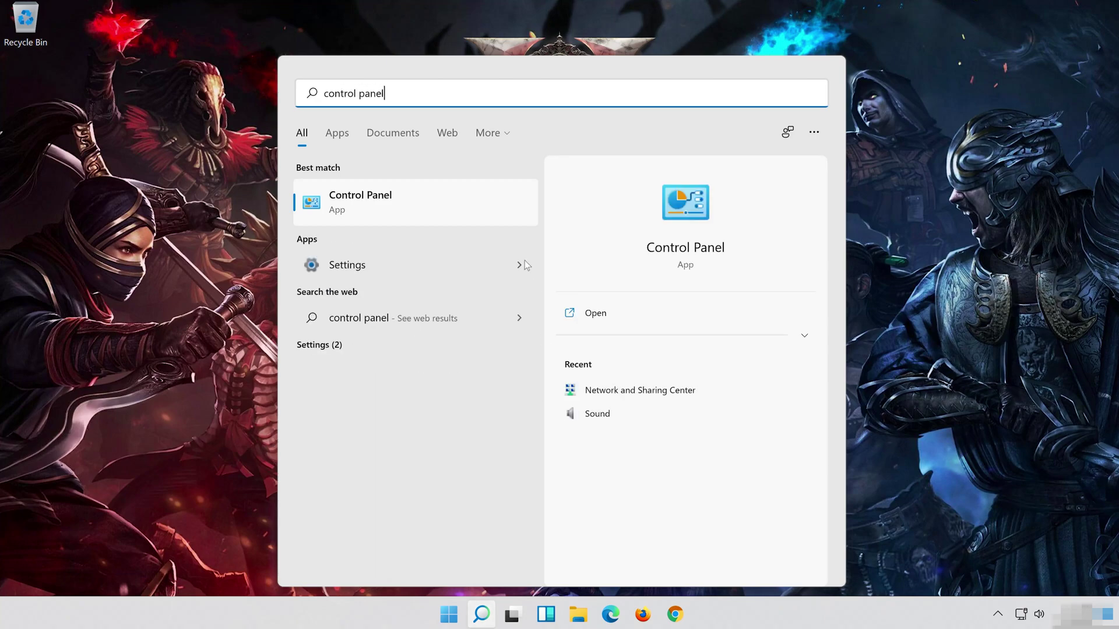
pyautogui.click(472, 203)
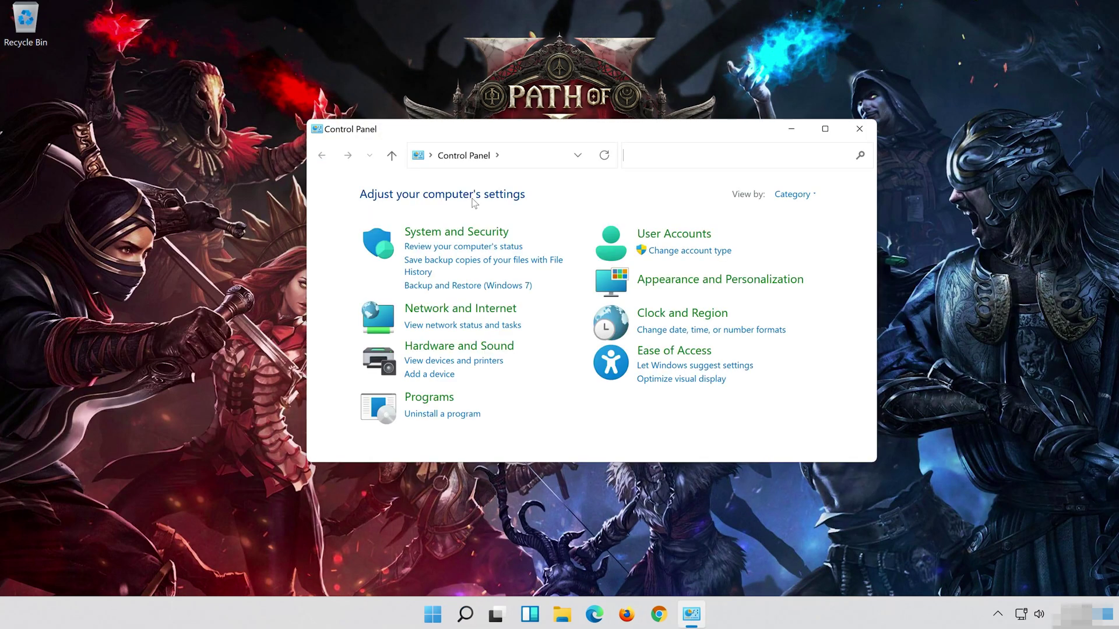
# Step: Open Sound under Hardware and Sound, close Control Panel, and select the Speakers device
pyautogui.click(503, 347)
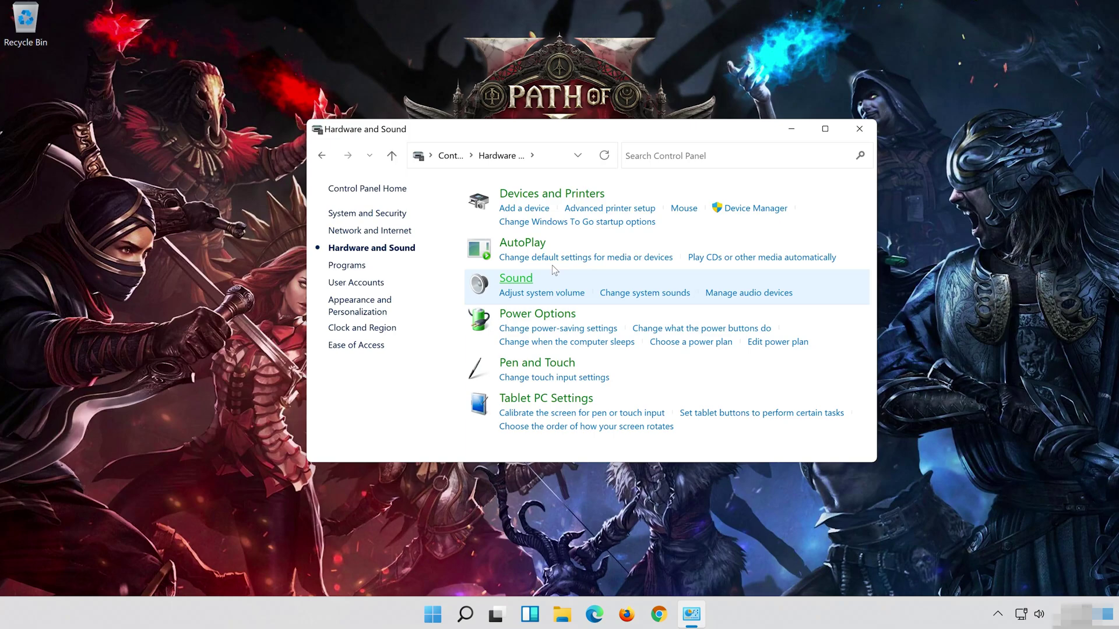
pyautogui.click(515, 280)
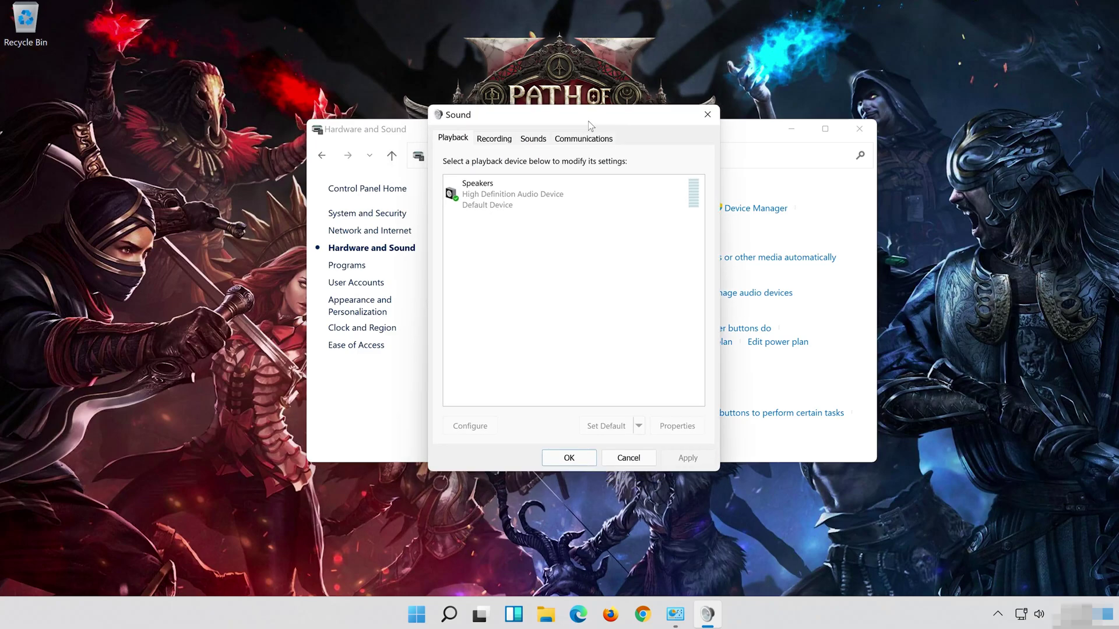
pyautogui.click(854, 131)
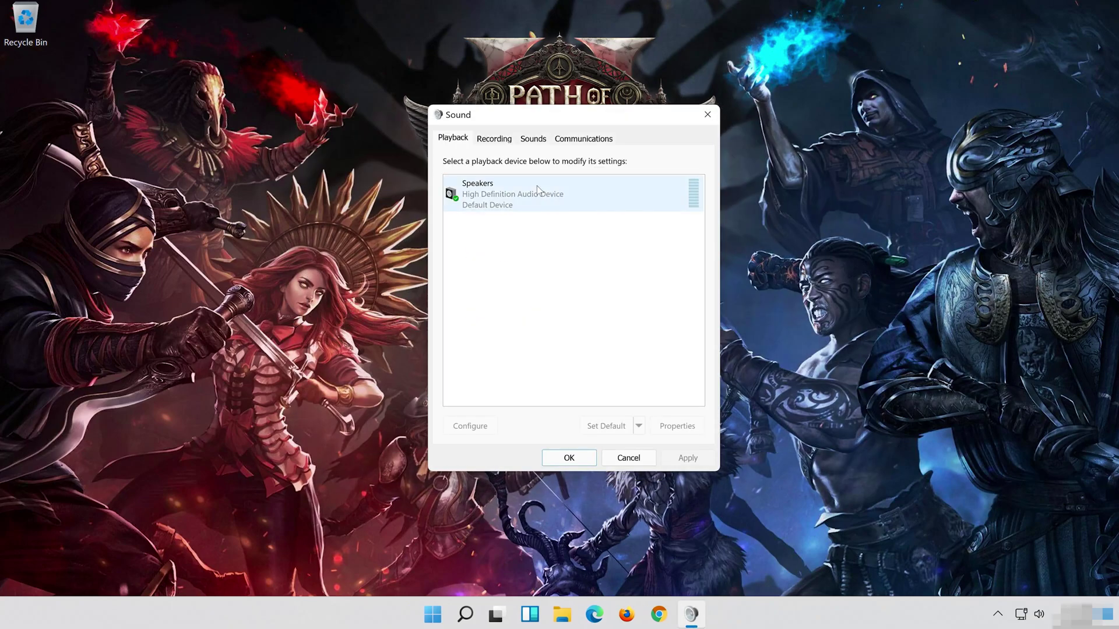
pyautogui.click(537, 189)
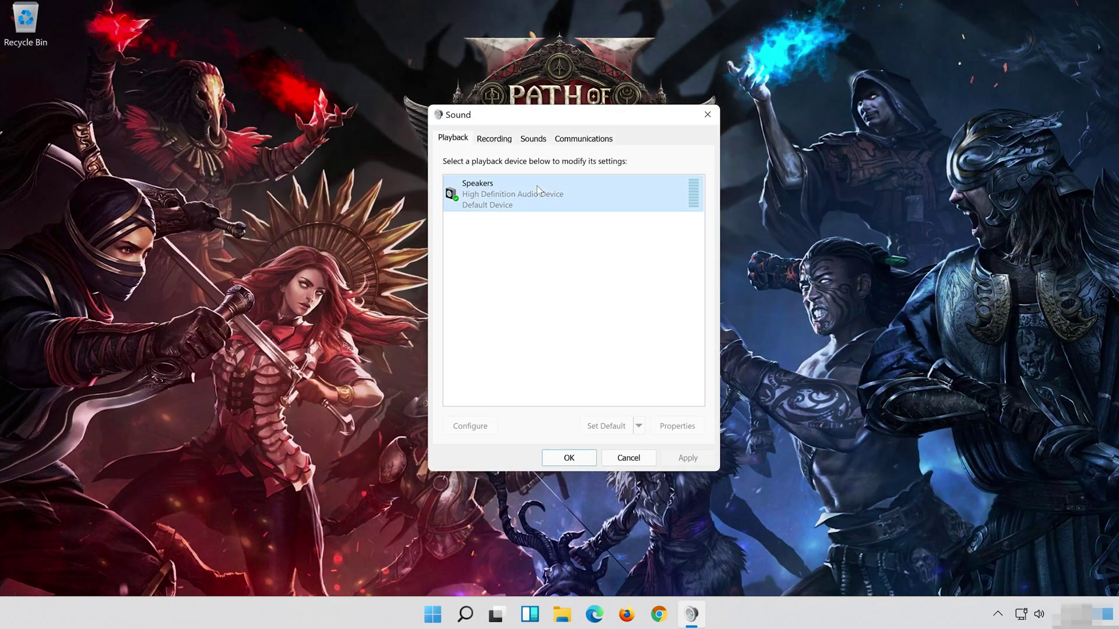
# Step: Check 'Disable all enhancements' in Speakers Properties, apply it, and close both sound dialogs
pyautogui.rightClick(574, 185)
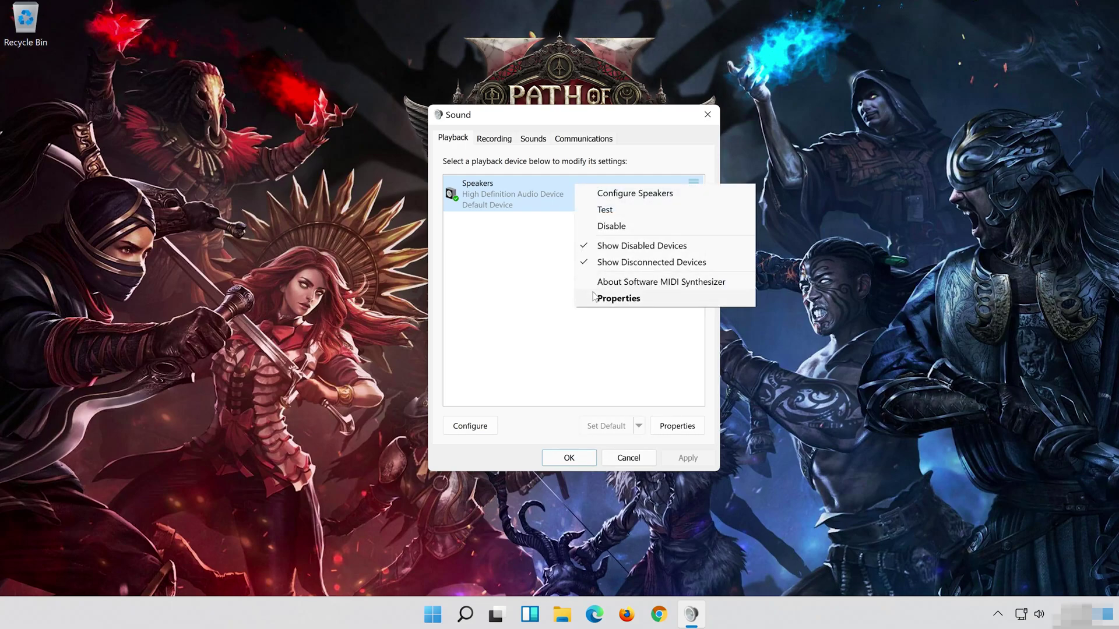
pyautogui.click(664, 303)
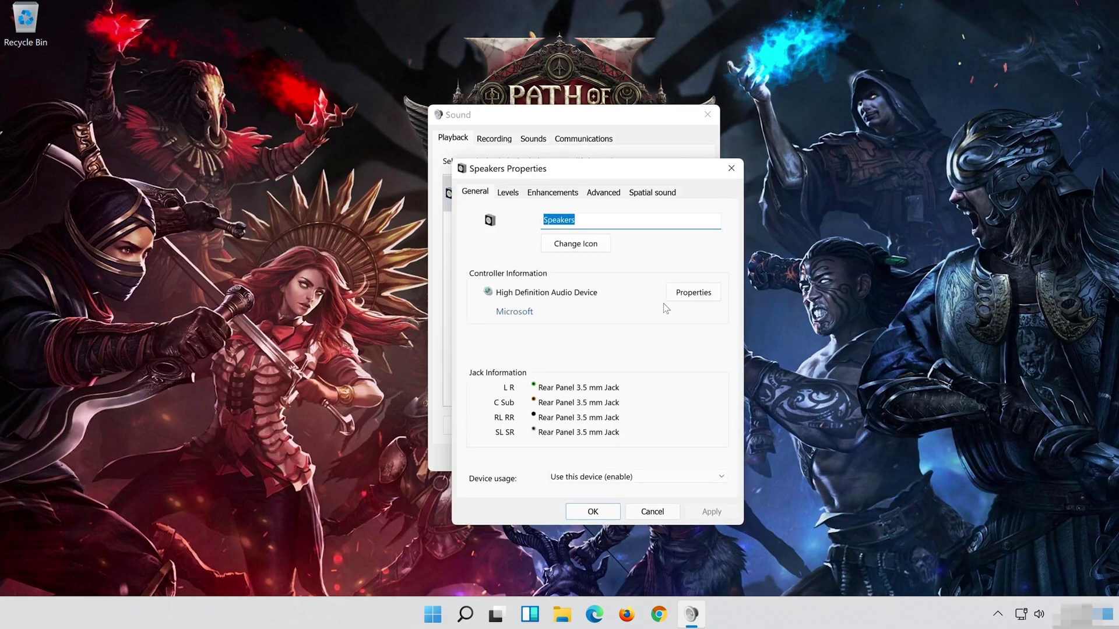
pyautogui.moveTo(619, 180); pyautogui.dragTo(596, 125)
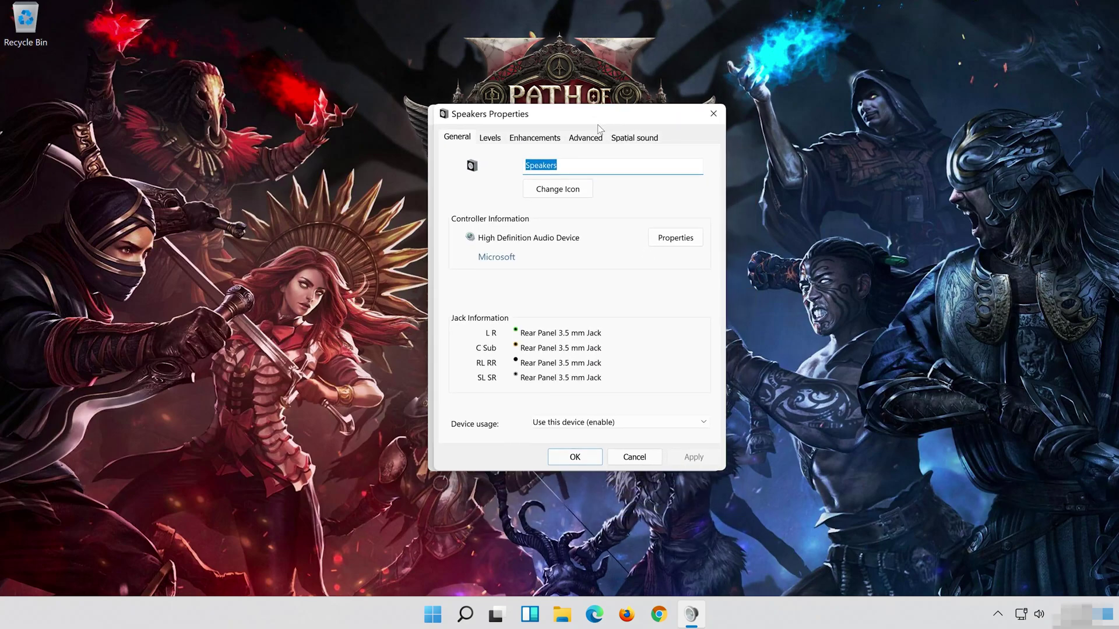
pyautogui.click(551, 137)
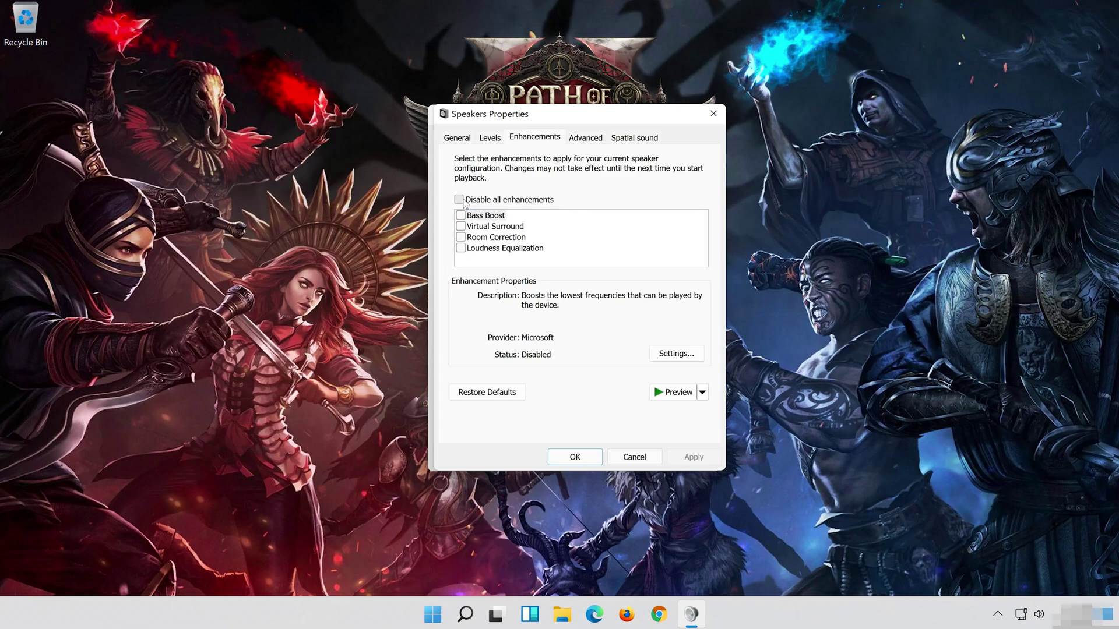
pyautogui.click(460, 200)
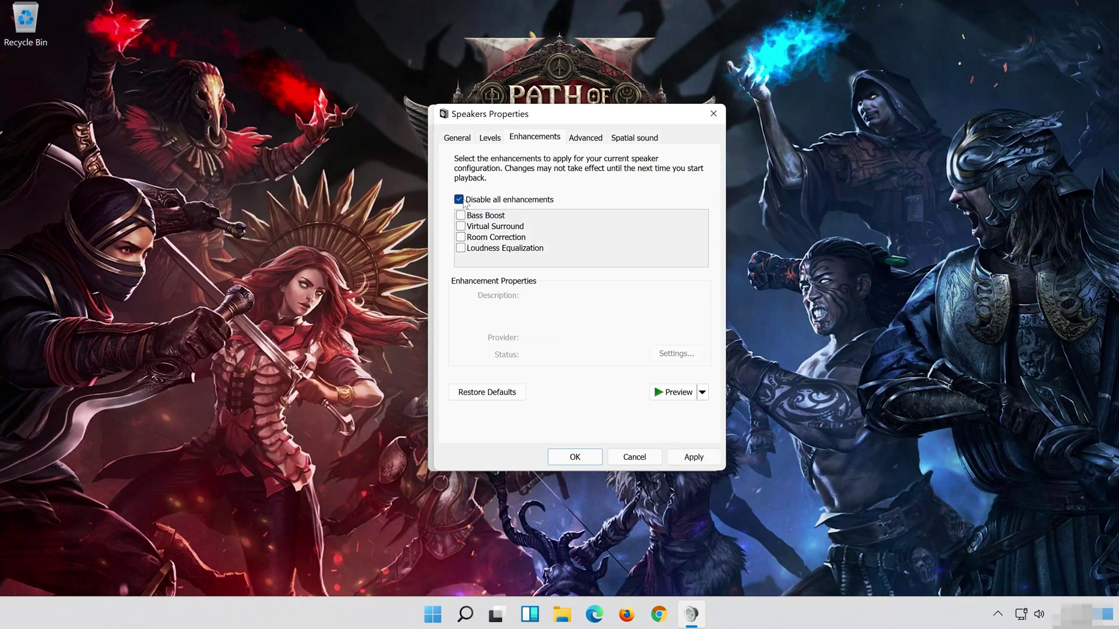
pyautogui.click(708, 457)
pyautogui.click(597, 451)
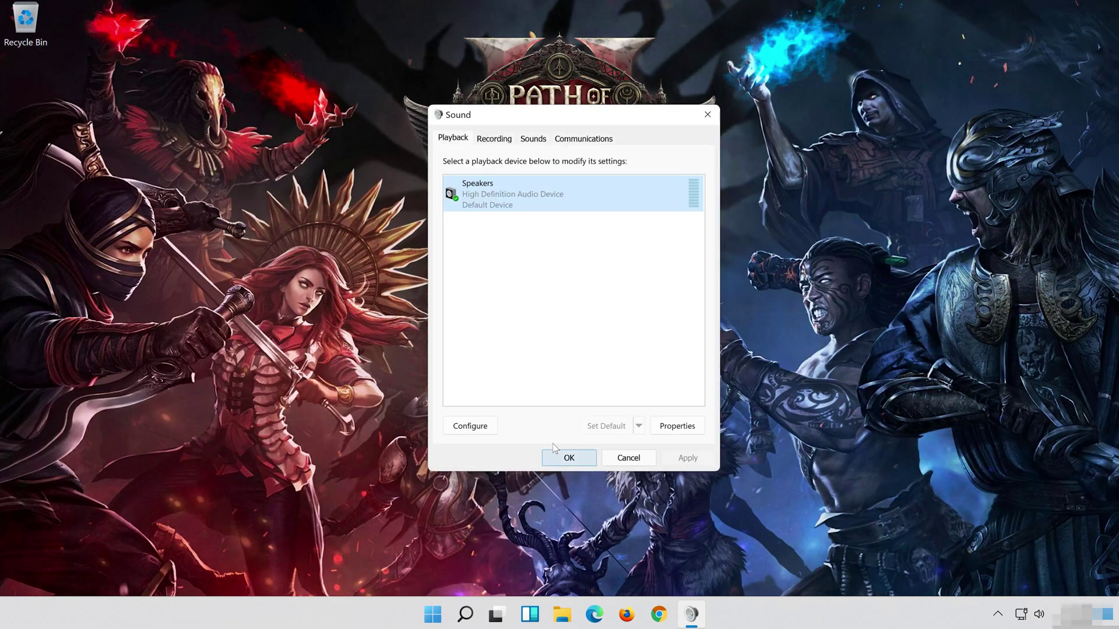
pyautogui.click(568, 456)
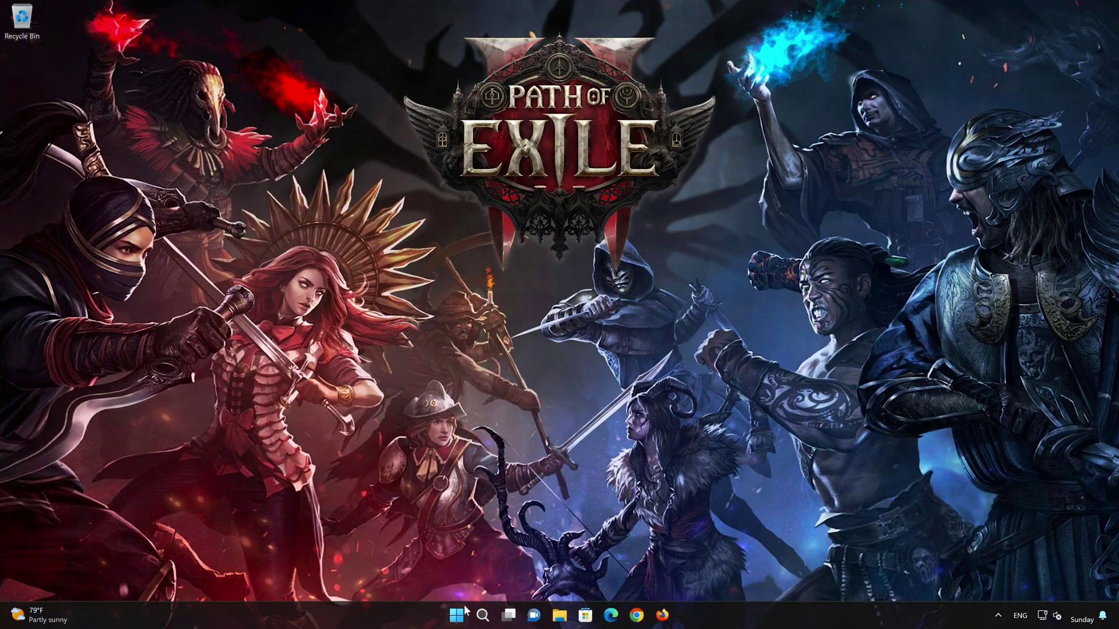
# Step: Go to Settings > System > Troubleshoot > Other troubleshooters from the Start menu
pyautogui.click(457, 615)
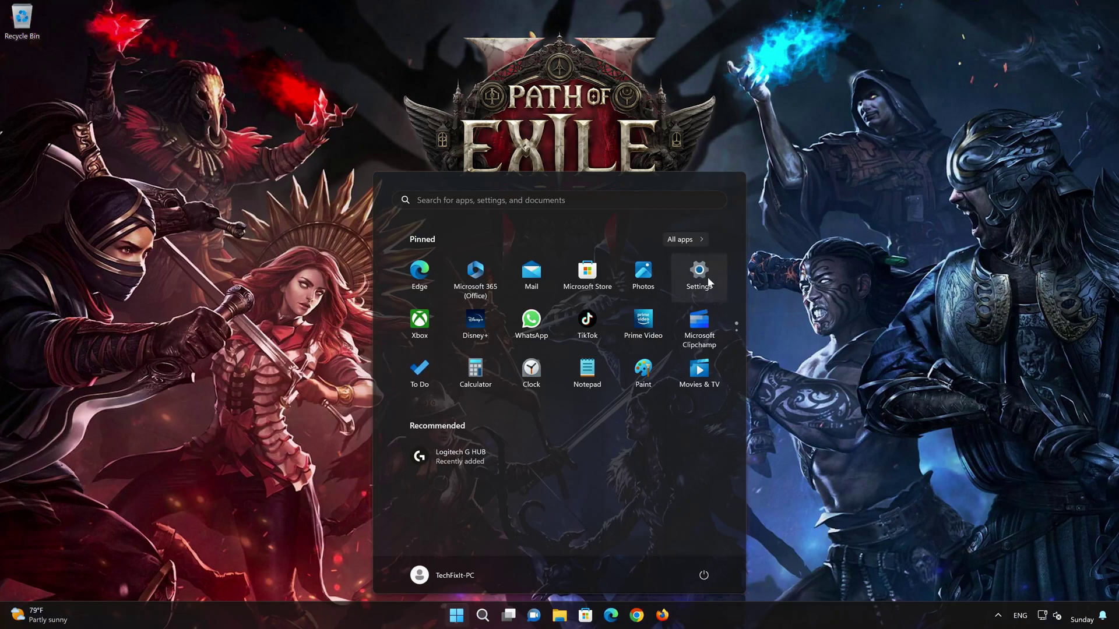
pyautogui.click(699, 275)
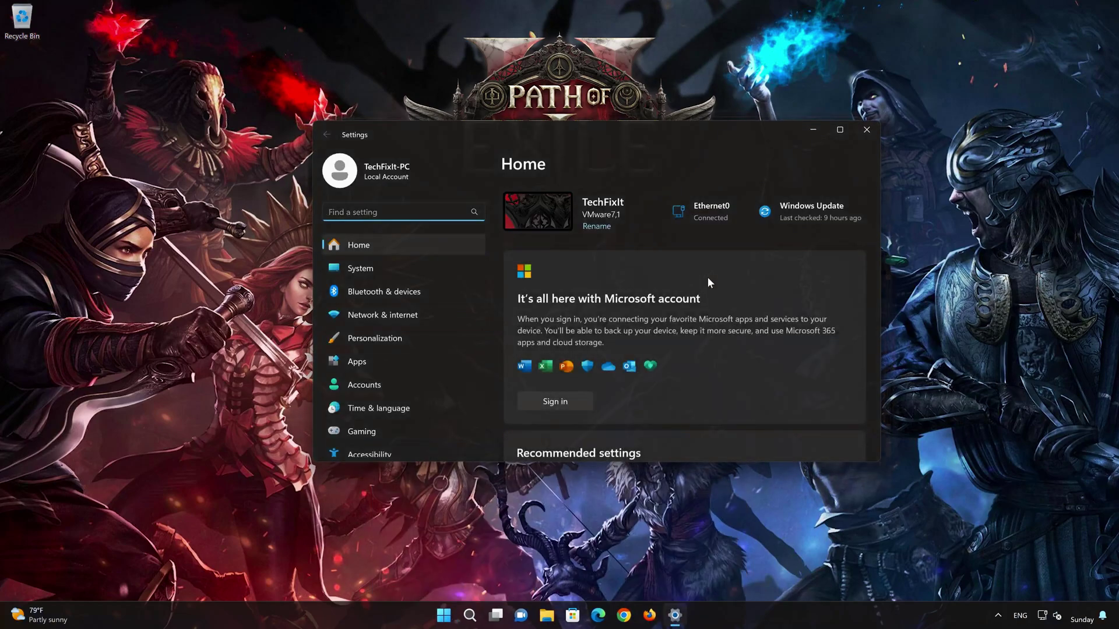
pyautogui.click(361, 271)
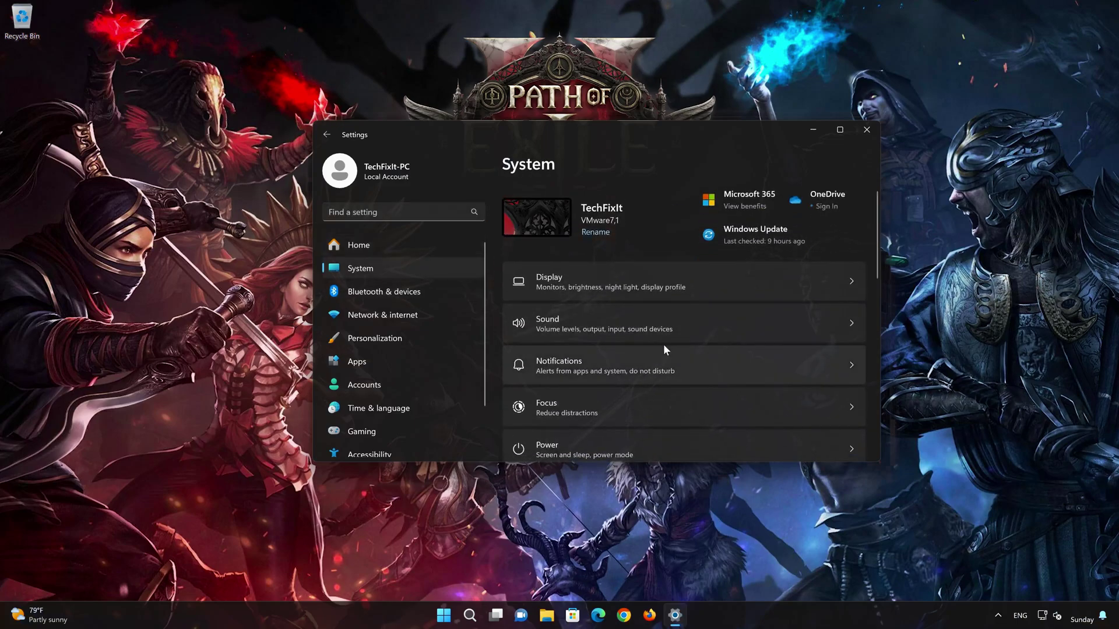
pyautogui.scroll(-3, 664, 344)
pyautogui.scroll(-3, 664, 344)
pyautogui.scroll(-2, 663, 345)
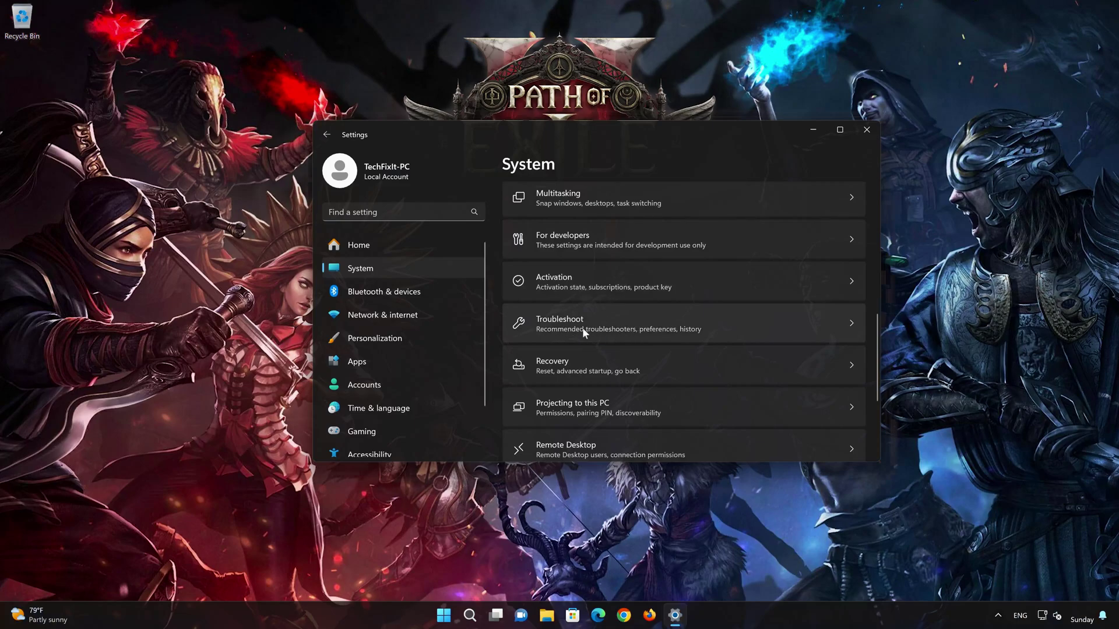
pyautogui.scroll(-1, 583, 329)
pyautogui.click(614, 289)
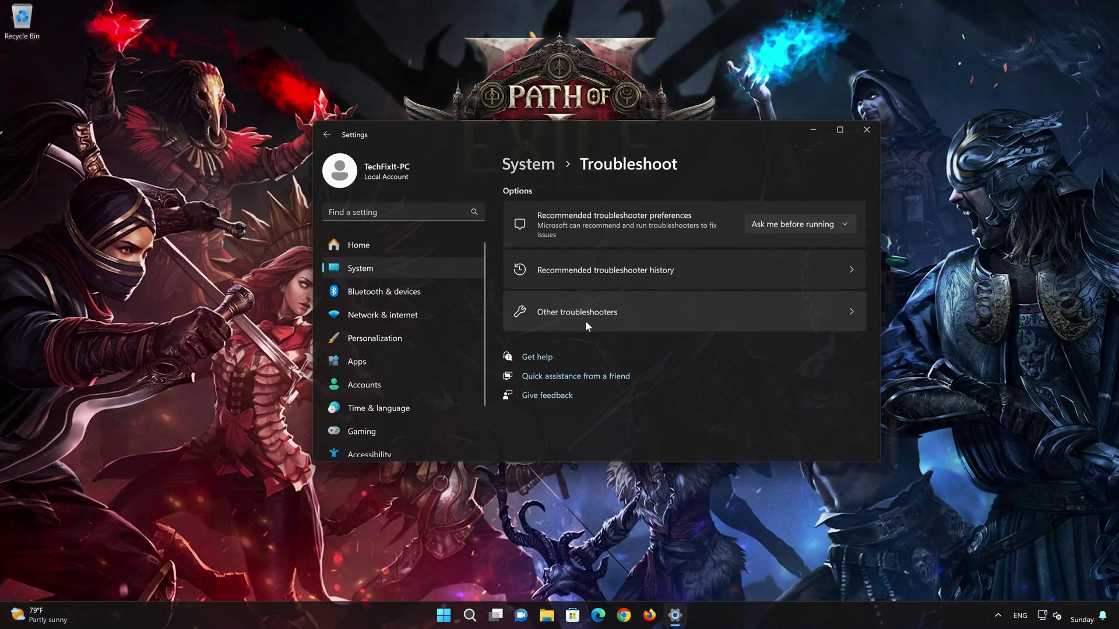
pyautogui.click(601, 317)
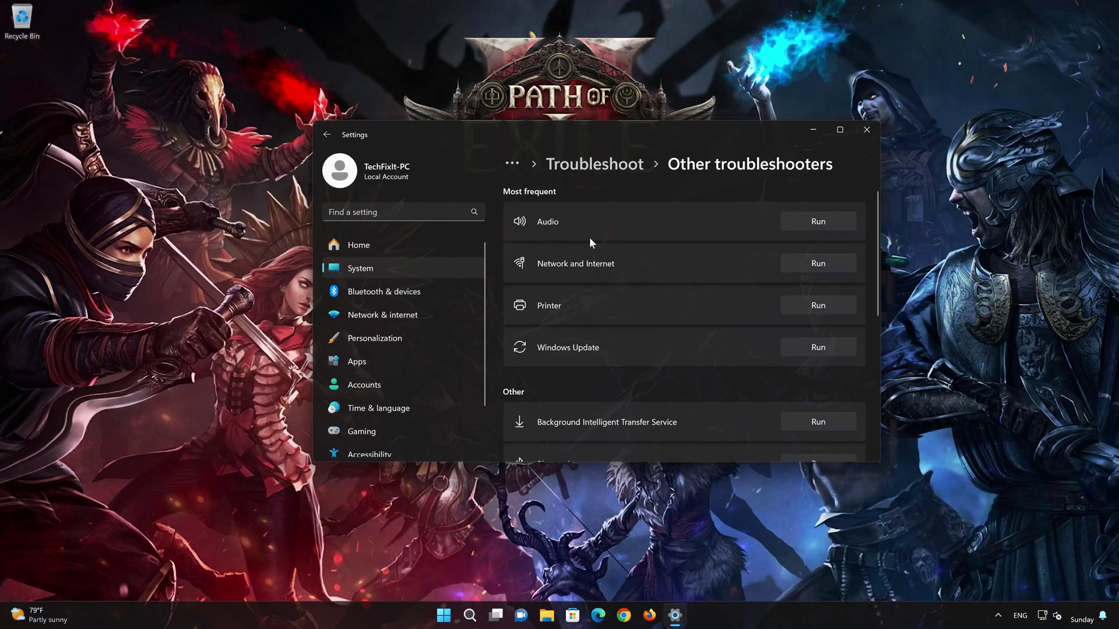
# Step: Run the Audio troubleshooter, allow the audio service restart, report it solved, and close Get Help
pyautogui.click(821, 222)
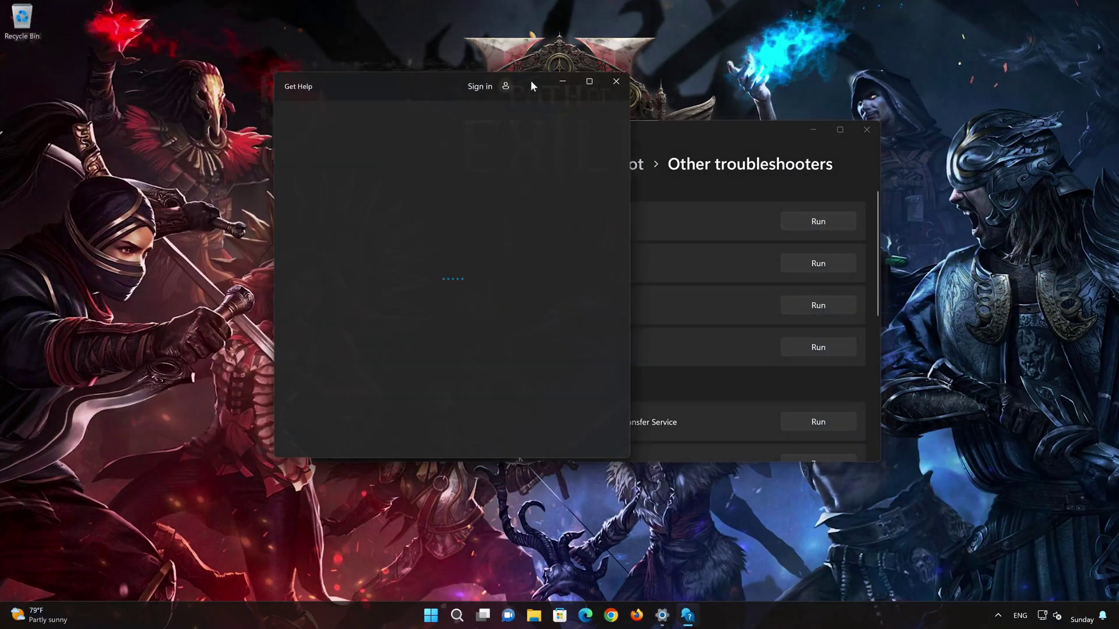
pyautogui.moveTo(530, 81); pyautogui.dragTo(618, 100)
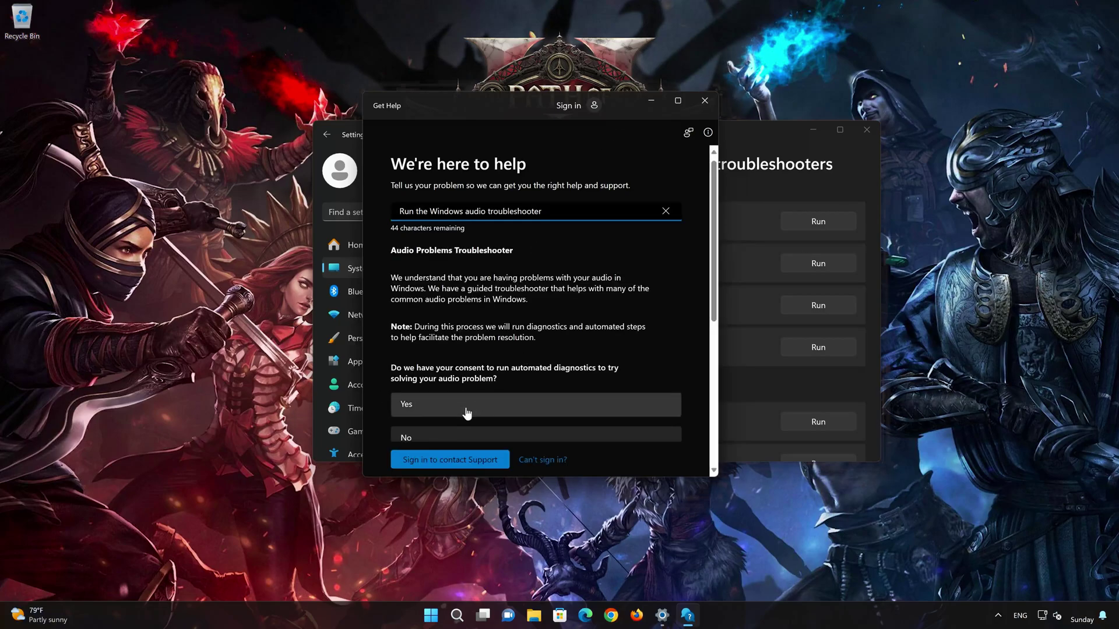
pyautogui.click(467, 407)
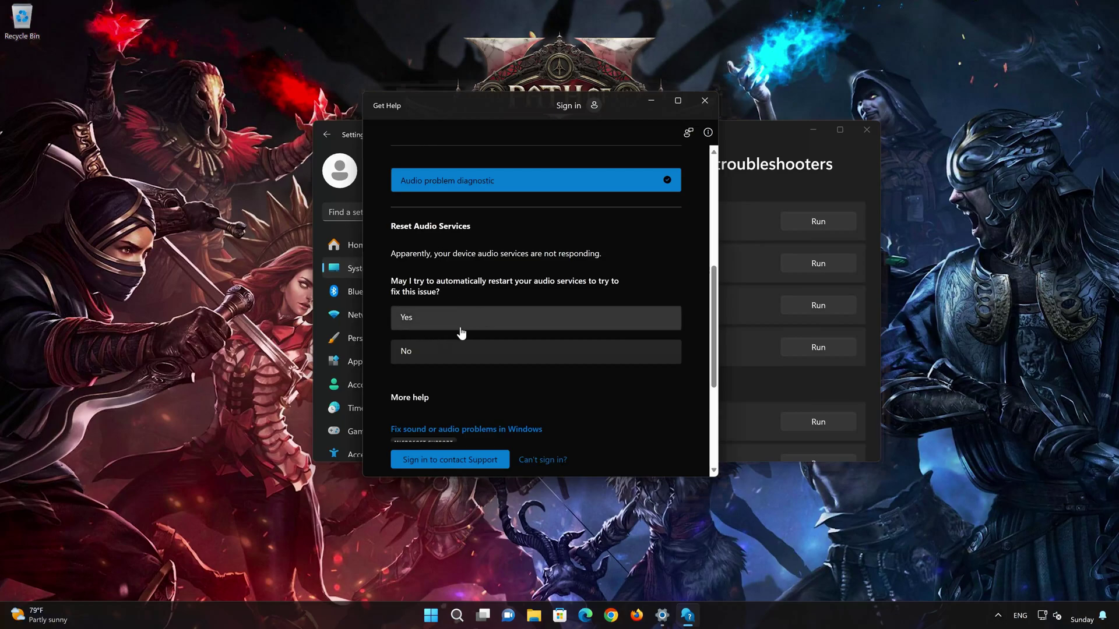
pyautogui.click(481, 319)
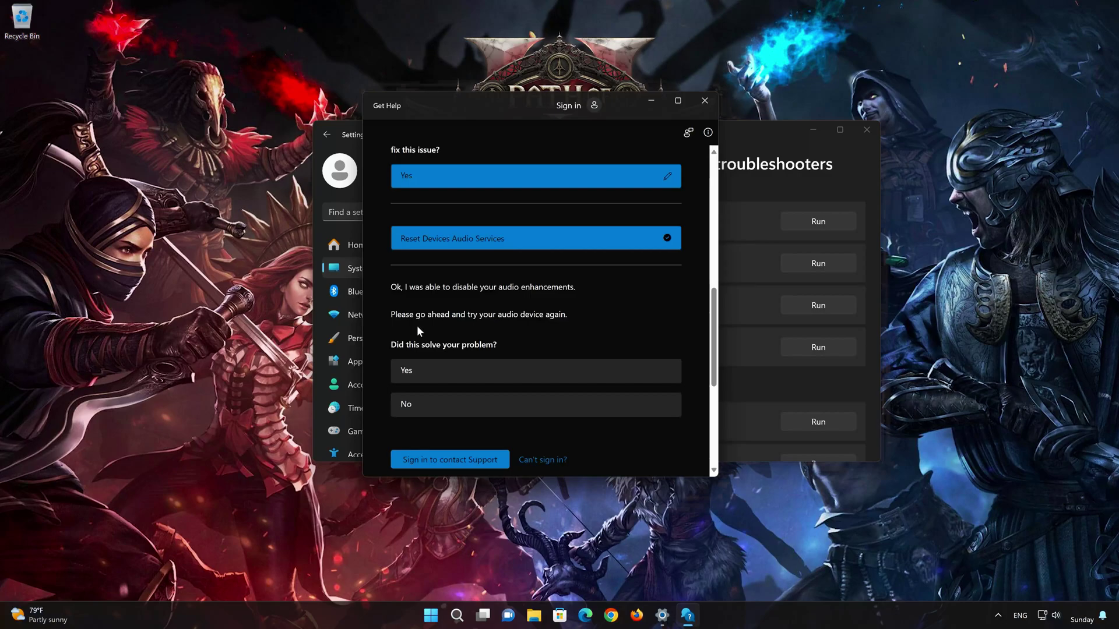
pyautogui.click(483, 373)
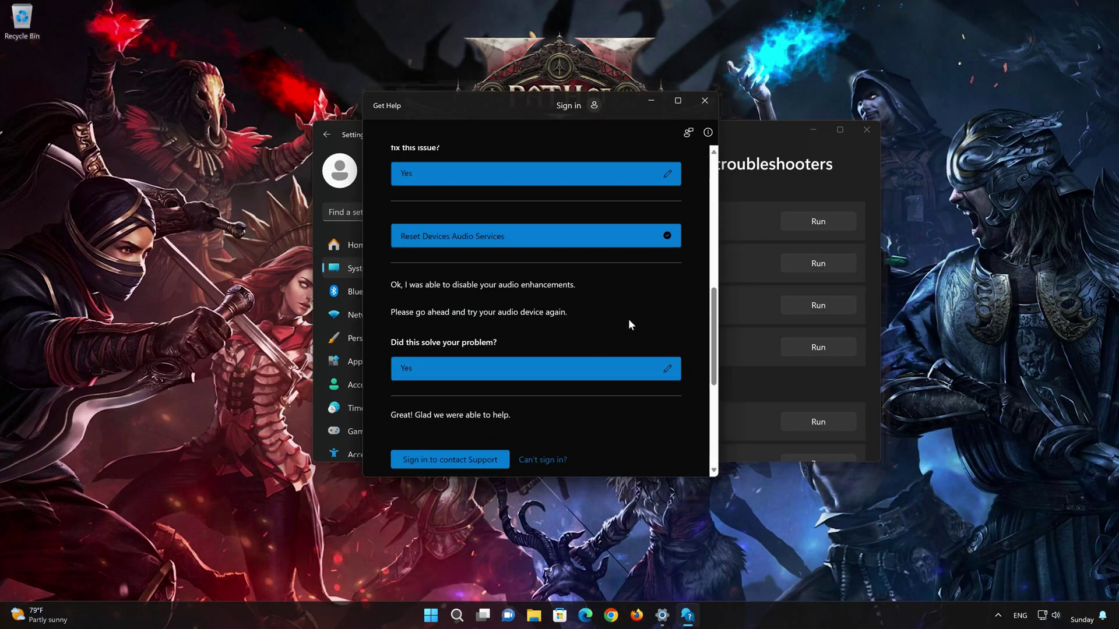
pyautogui.click(706, 103)
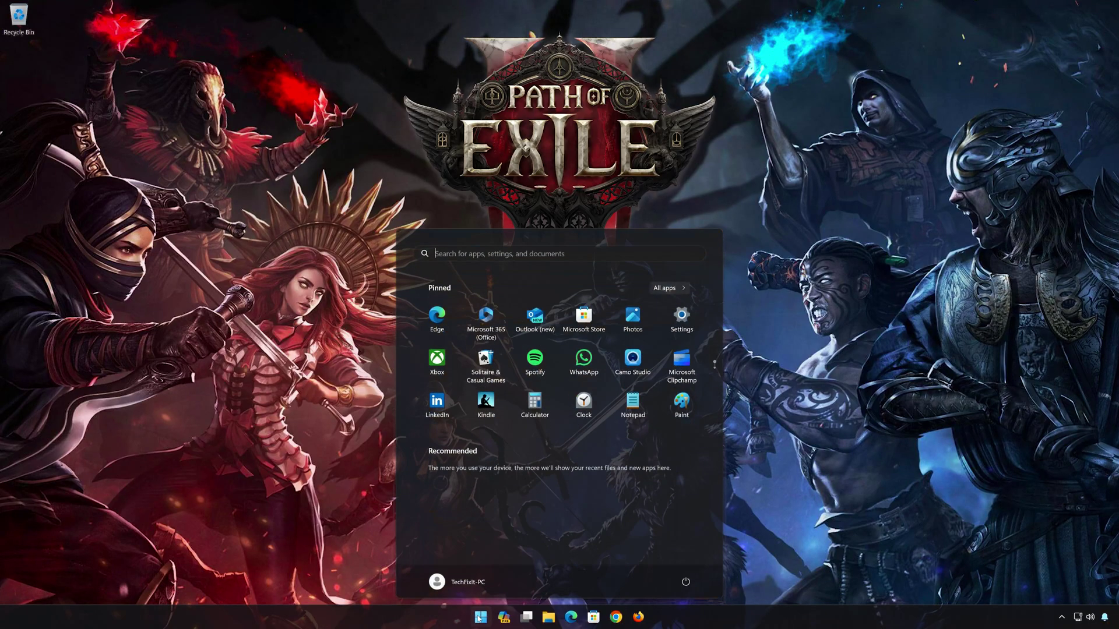
pyautogui.write('contr')
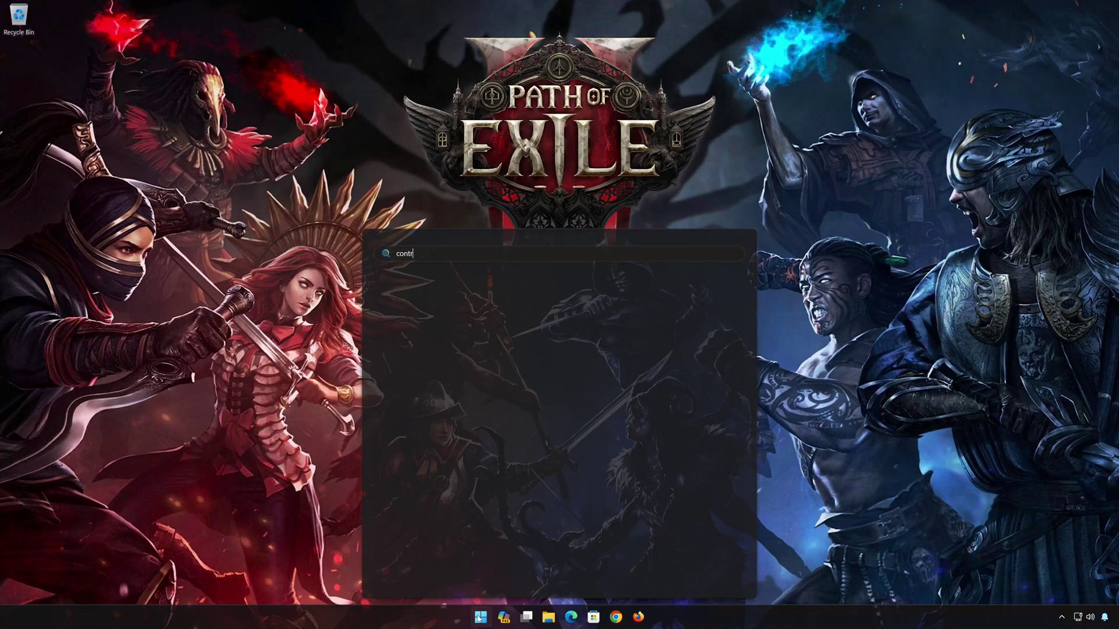
pyautogui.write('ol pane')
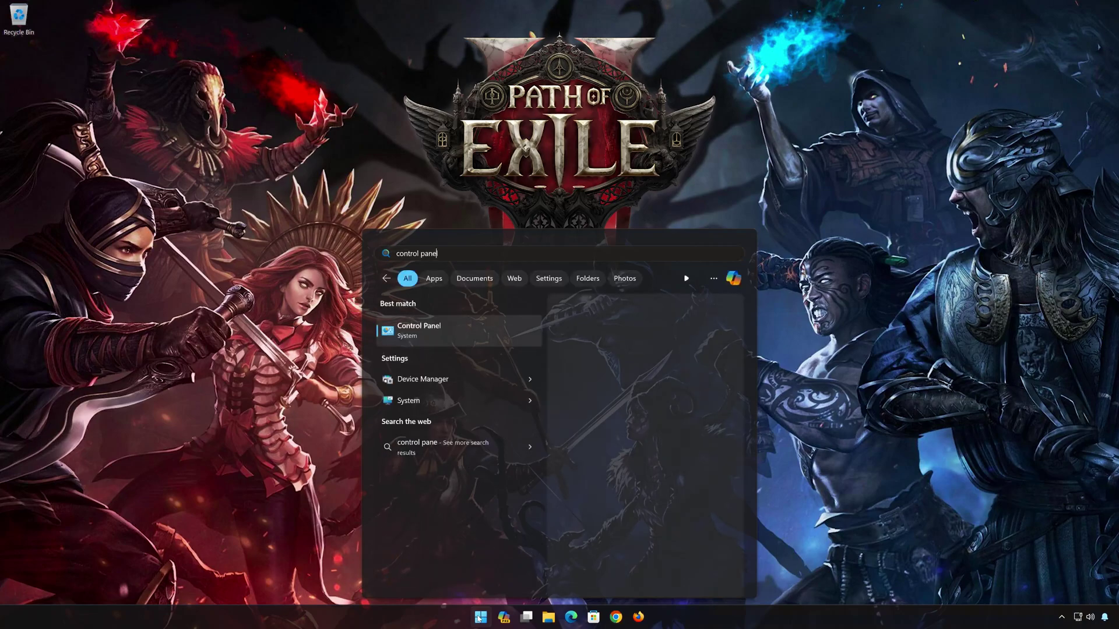
pyautogui.write('l')
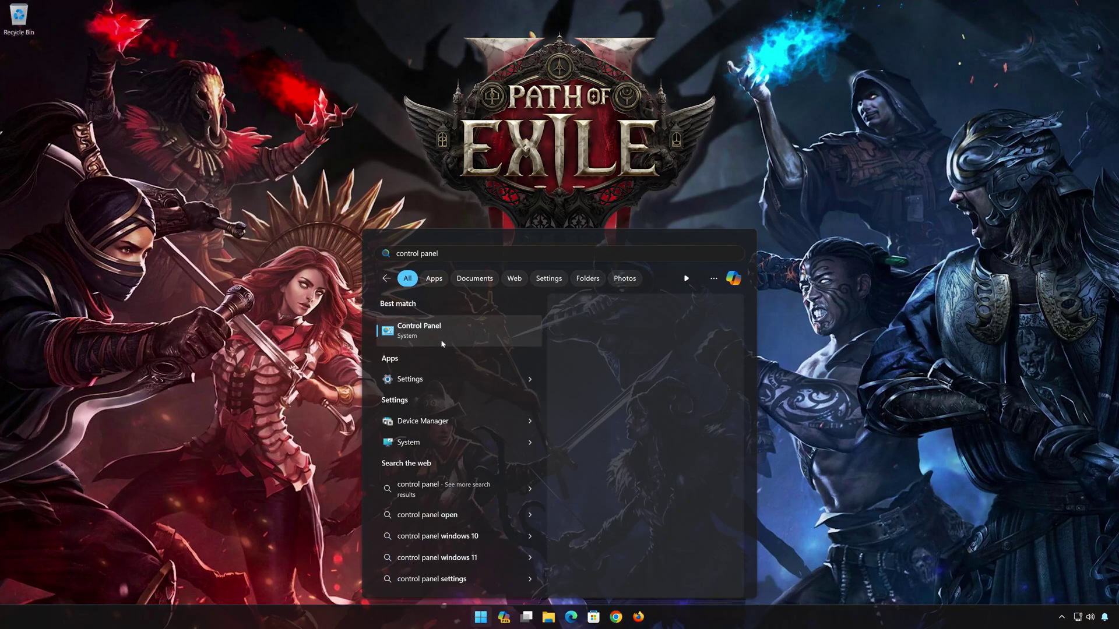
# Step: Open Control Panel from the Control Panel best match in search
pyautogui.click(471, 336)
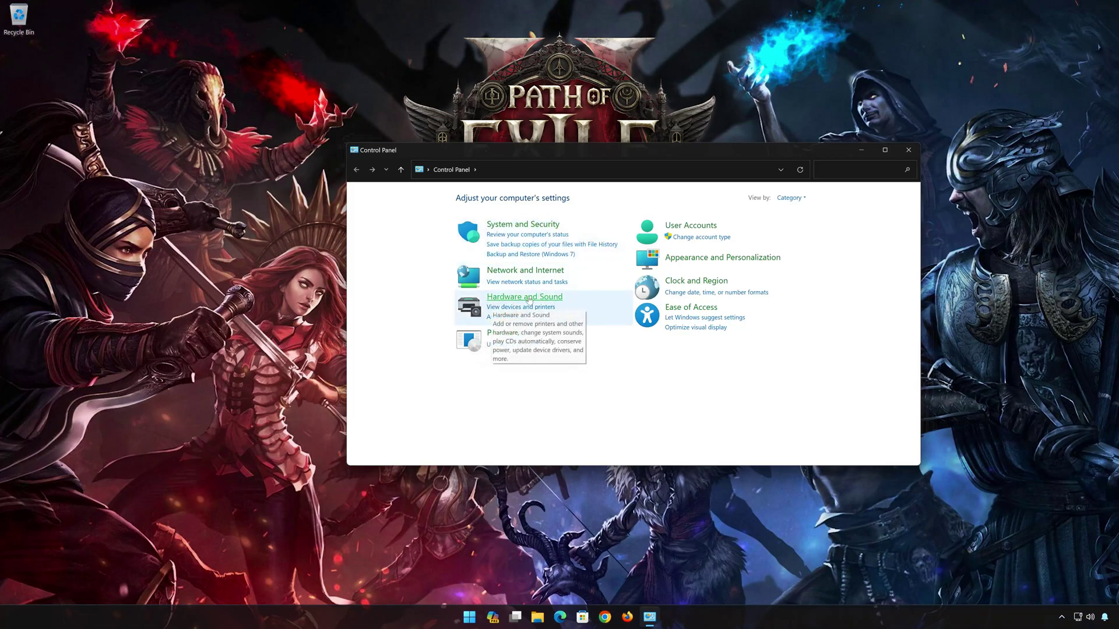
# Step: Open Sound from Hardware and Sound, close Control Panel, and open the Speakers Properties
pyautogui.click(527, 299)
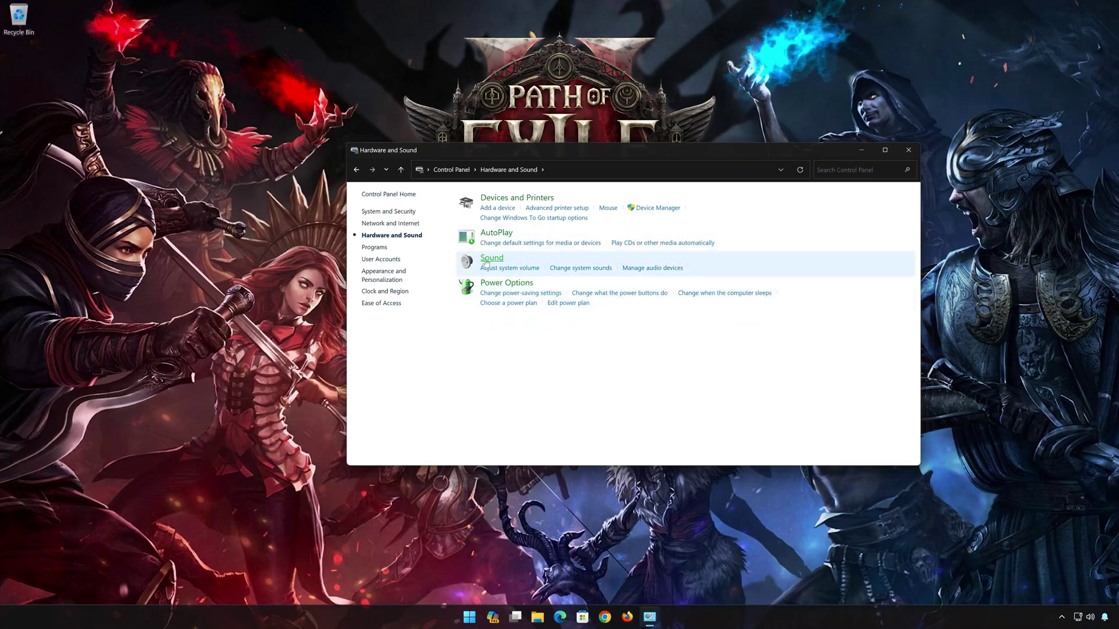
pyautogui.click(486, 263)
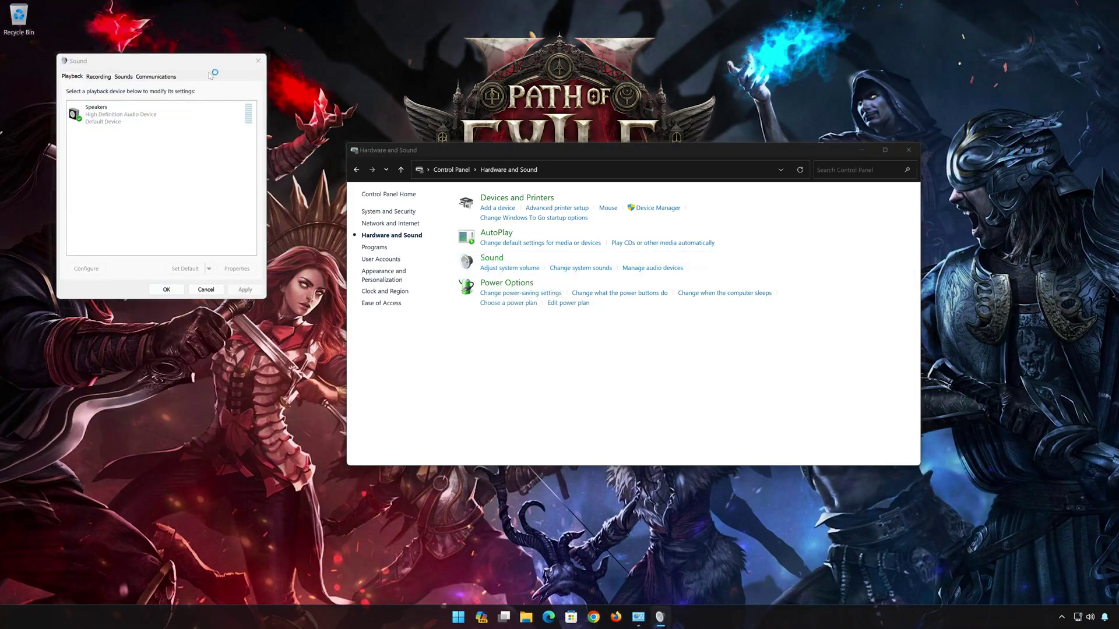
pyautogui.moveTo(200, 65); pyautogui.dragTo(662, 169)
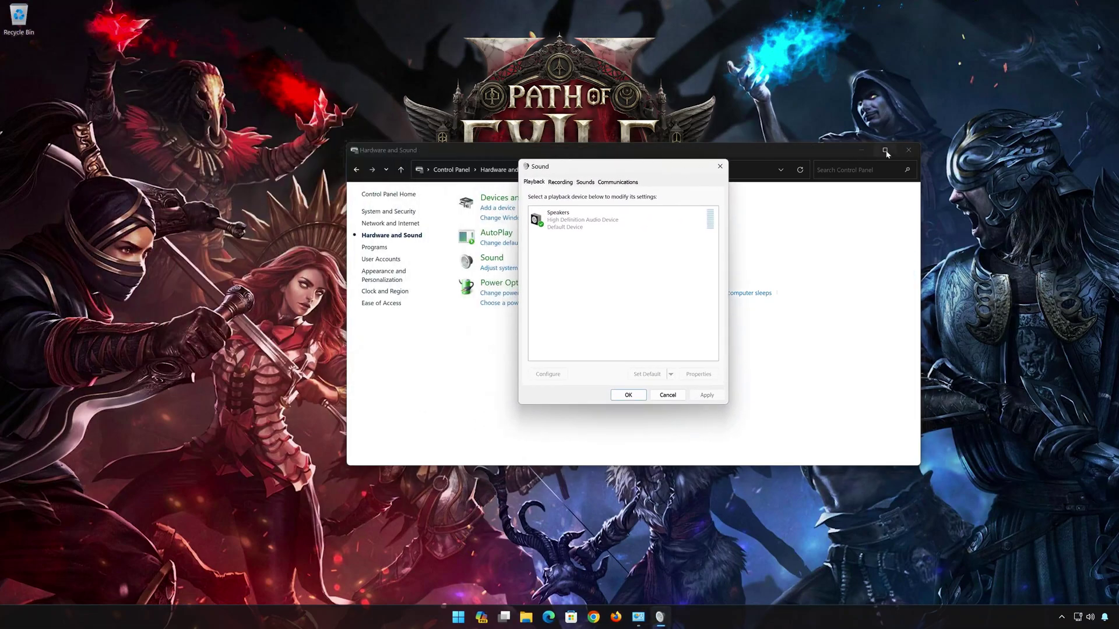
pyautogui.click(908, 149)
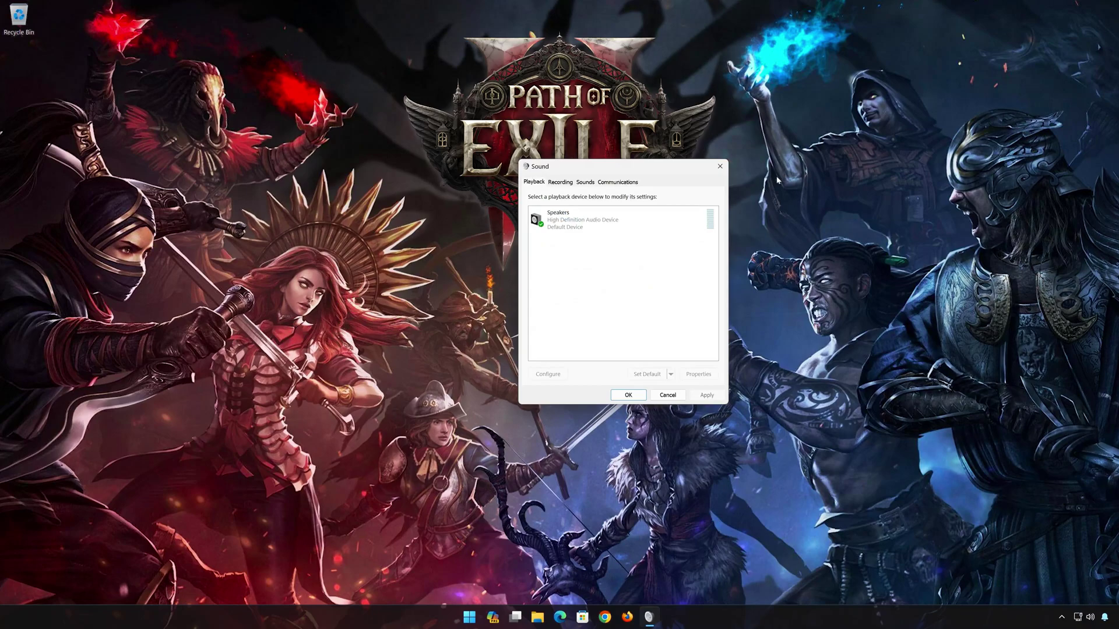
pyautogui.click(553, 225)
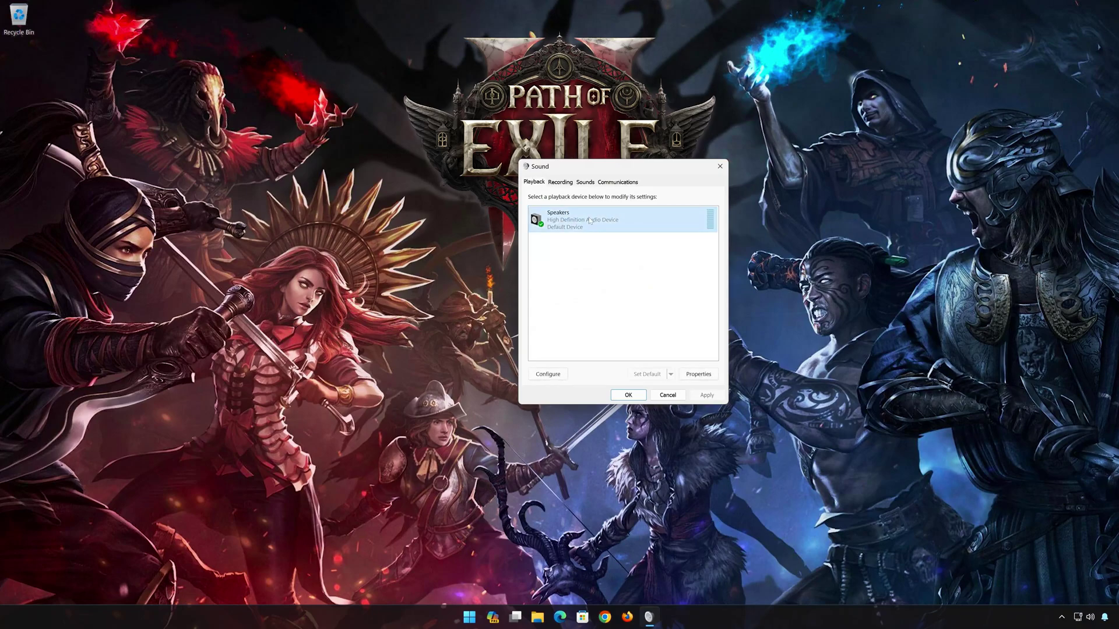
pyautogui.rightClick(590, 219)
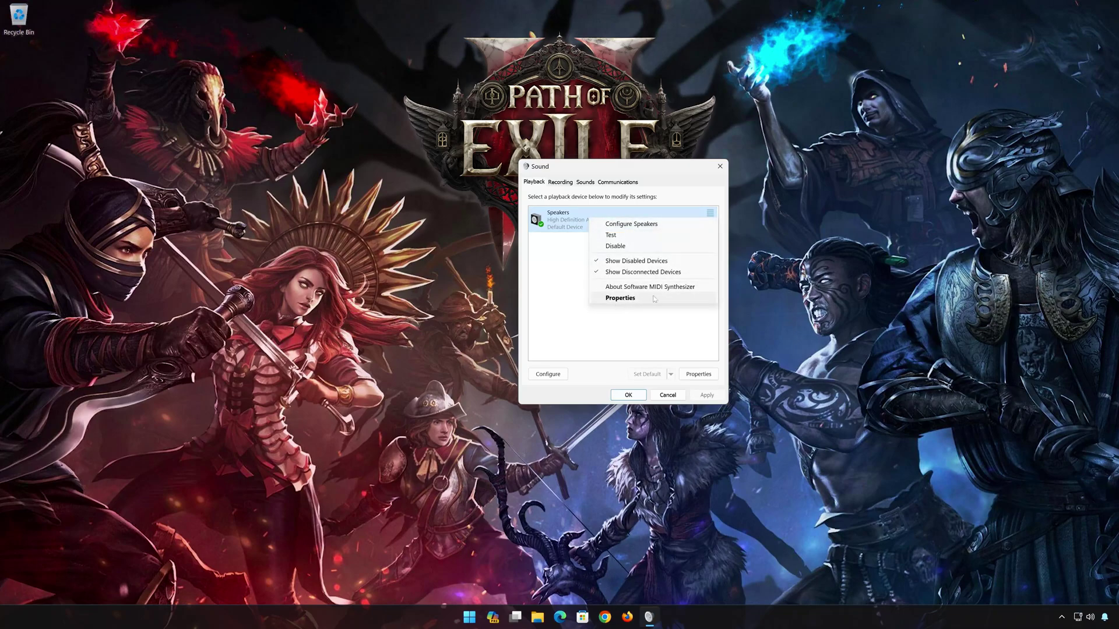
pyautogui.click(632, 302)
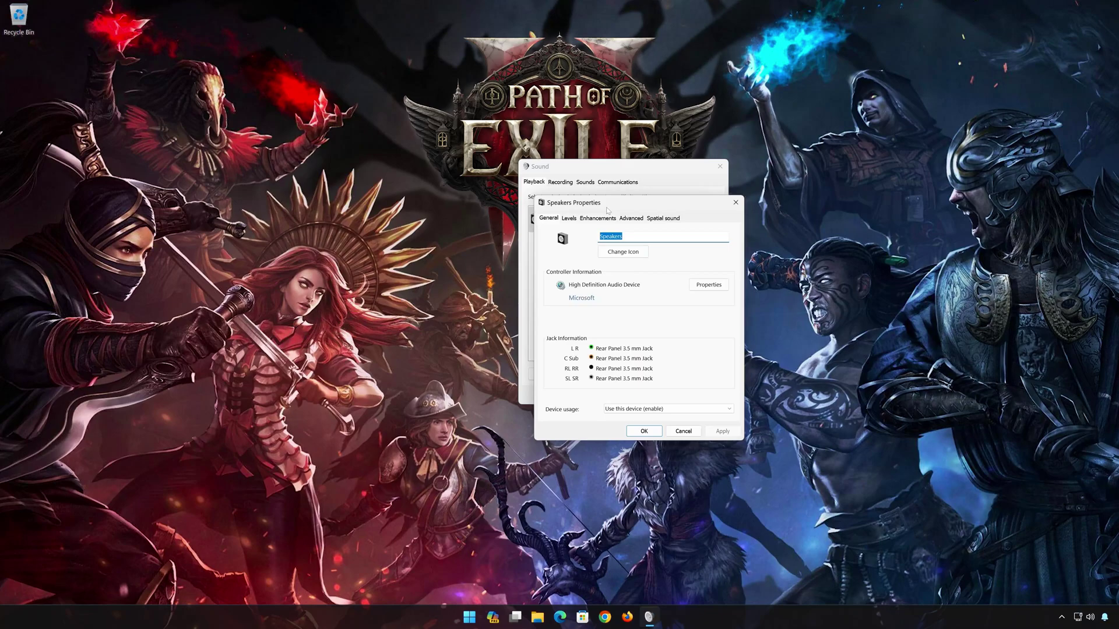
# Step: Choose 16 bit, 44100 Hz (CD Quality) as the Advanced default format, then apply and close
pyautogui.click(637, 220)
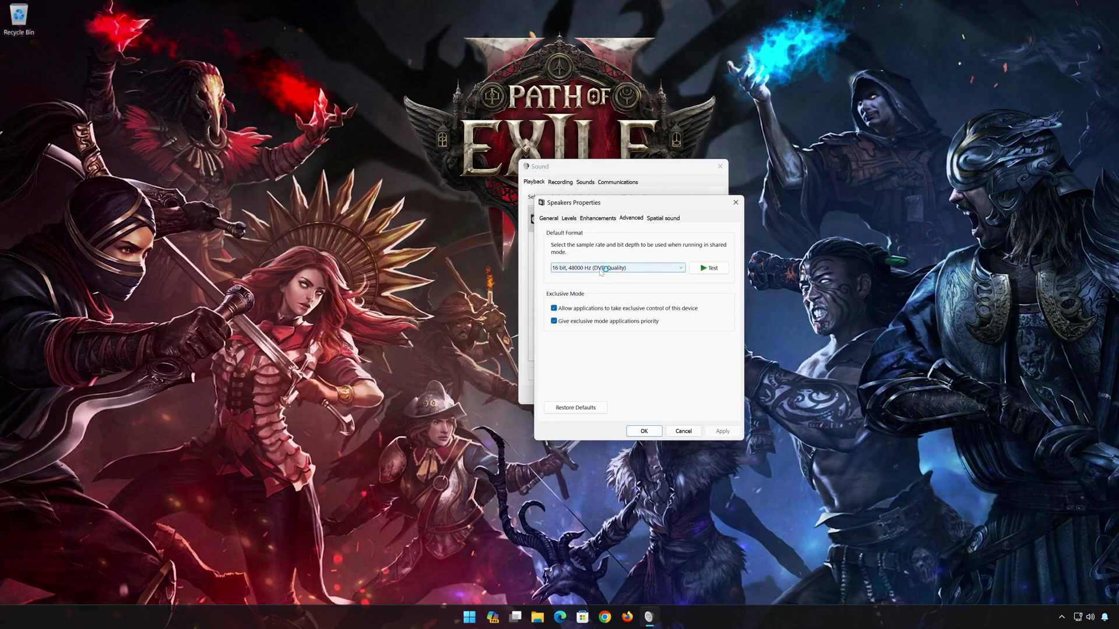
pyautogui.click(600, 270)
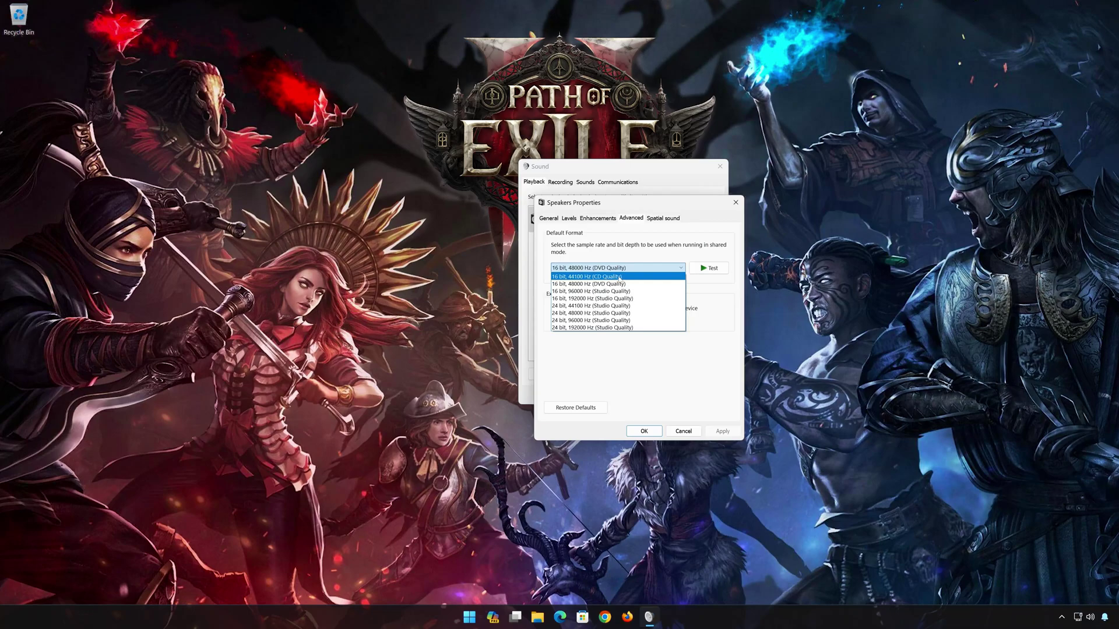
pyautogui.click(619, 278)
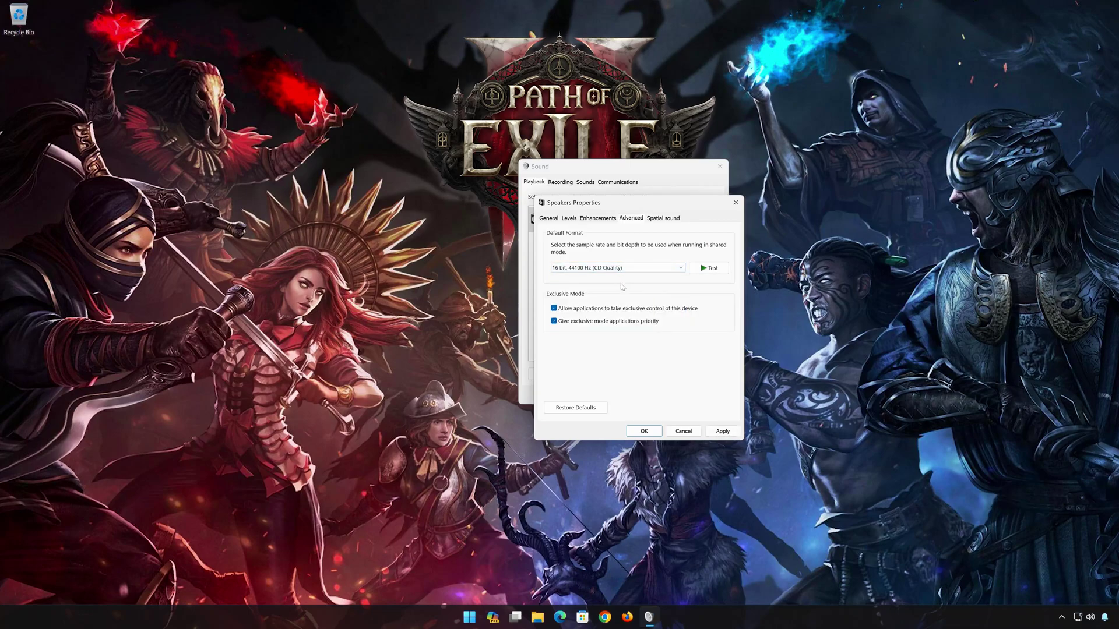
pyautogui.click(734, 433)
pyautogui.click(643, 432)
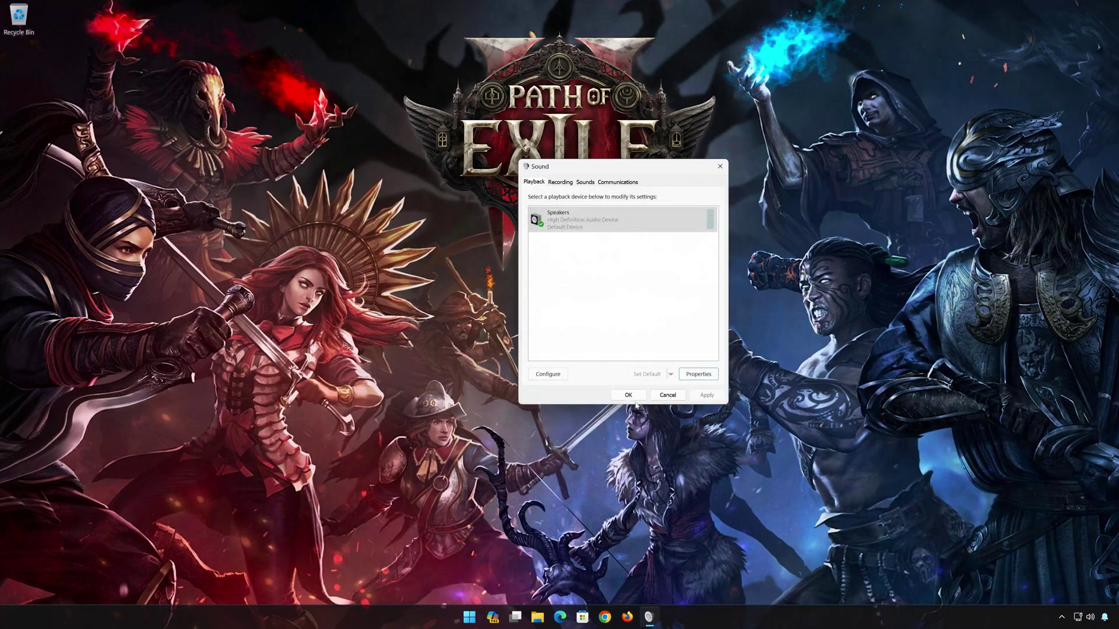
pyautogui.click(628, 395)
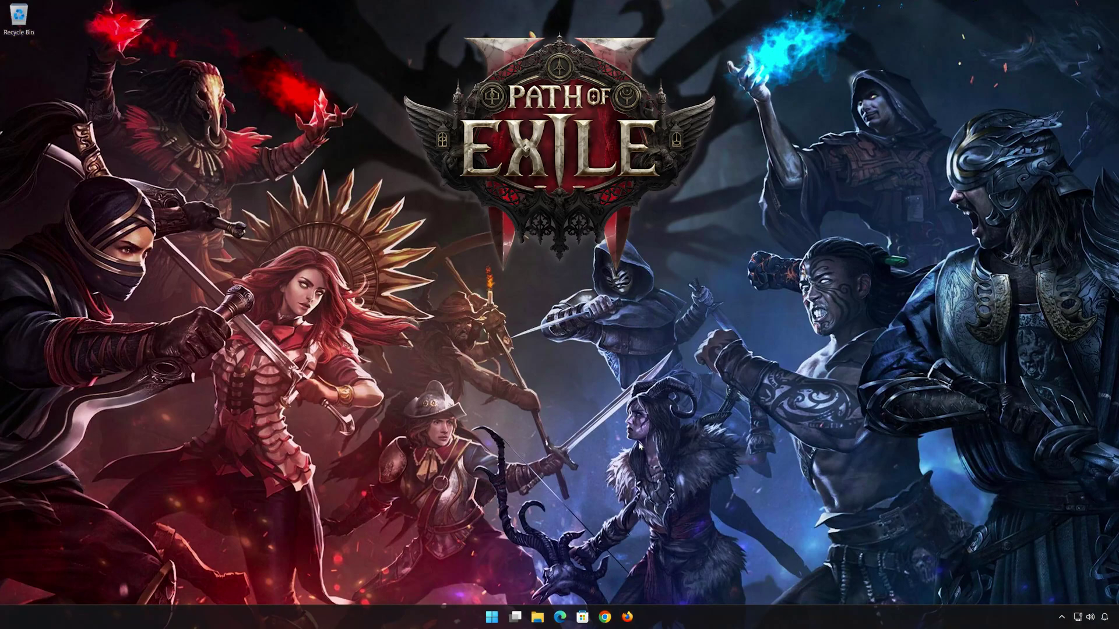
# Step: Search the Start menu for Device Manager and open the best match
pyautogui.click(498, 619)
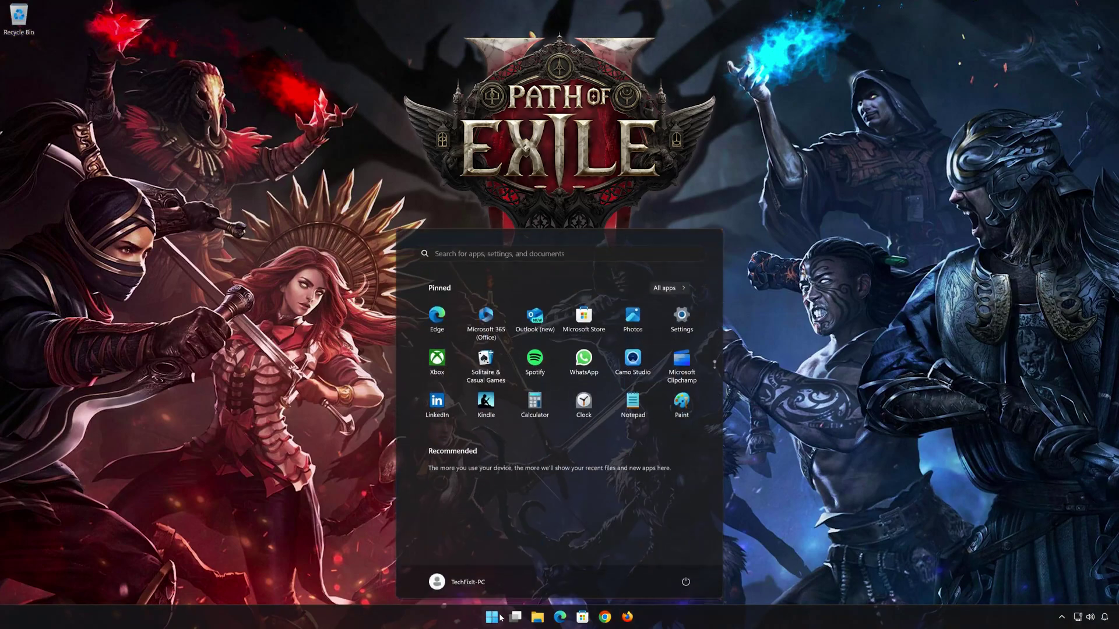
pyautogui.write('devi')
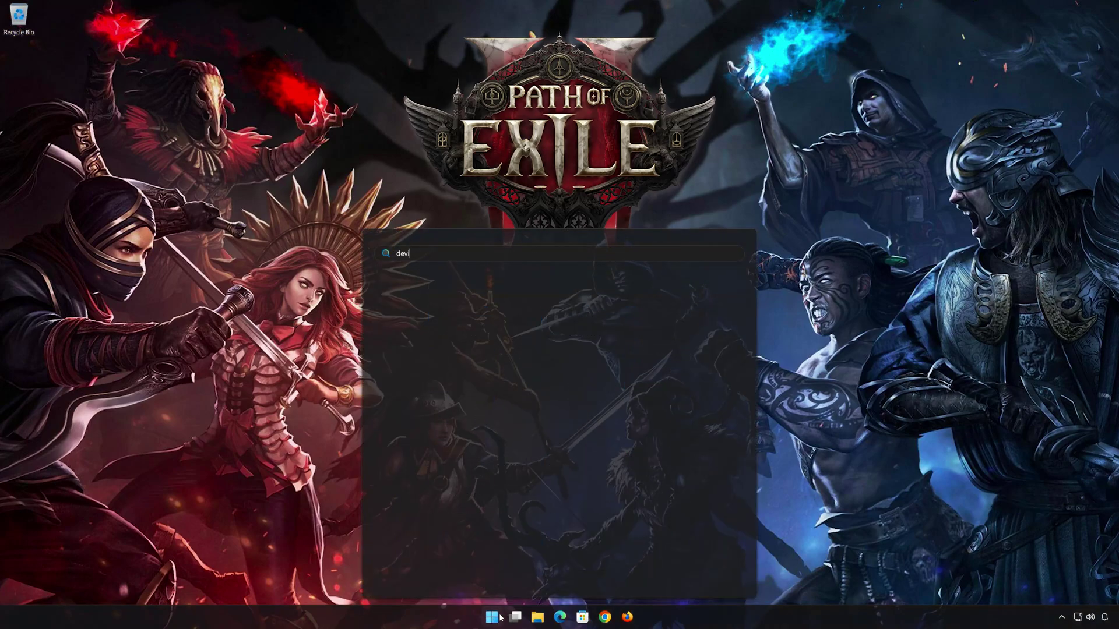
pyautogui.write('ce man')
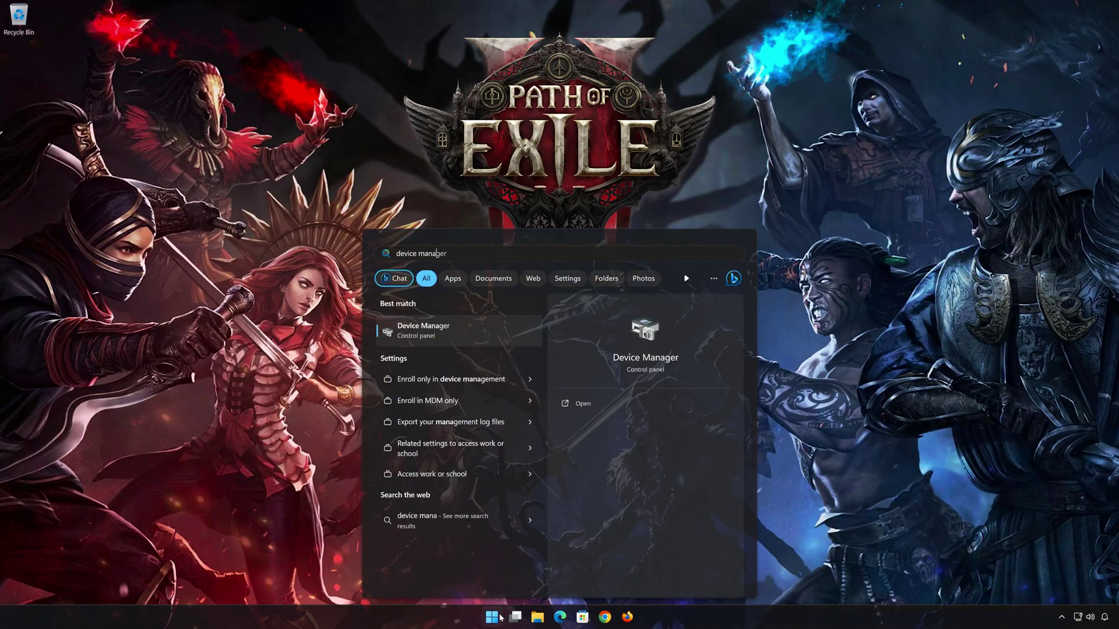
pyautogui.write('ager')
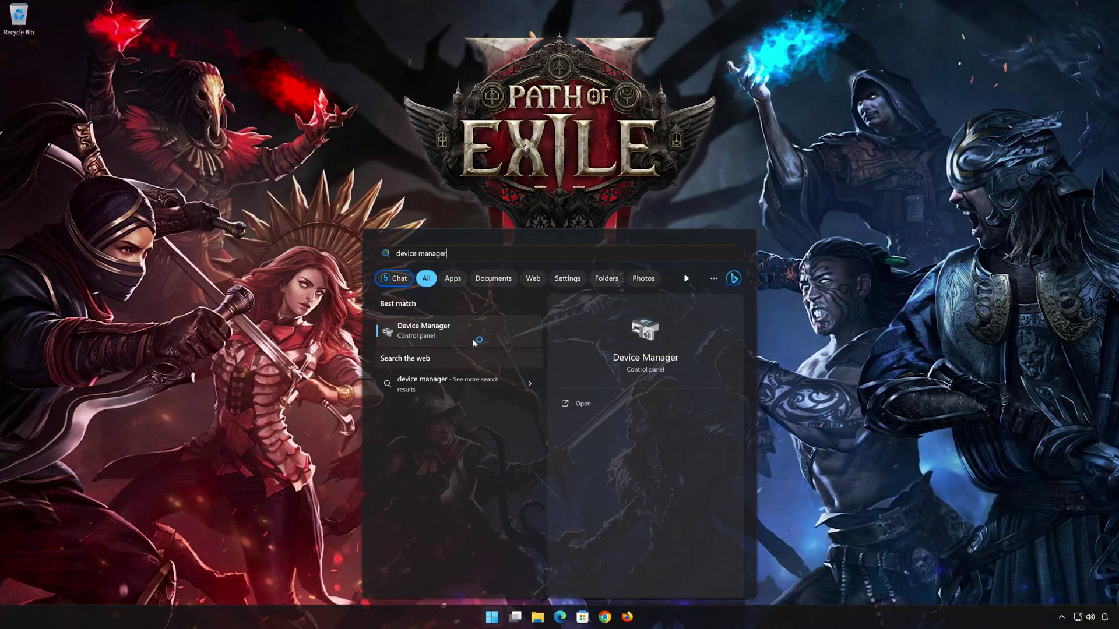
pyautogui.click(448, 341)
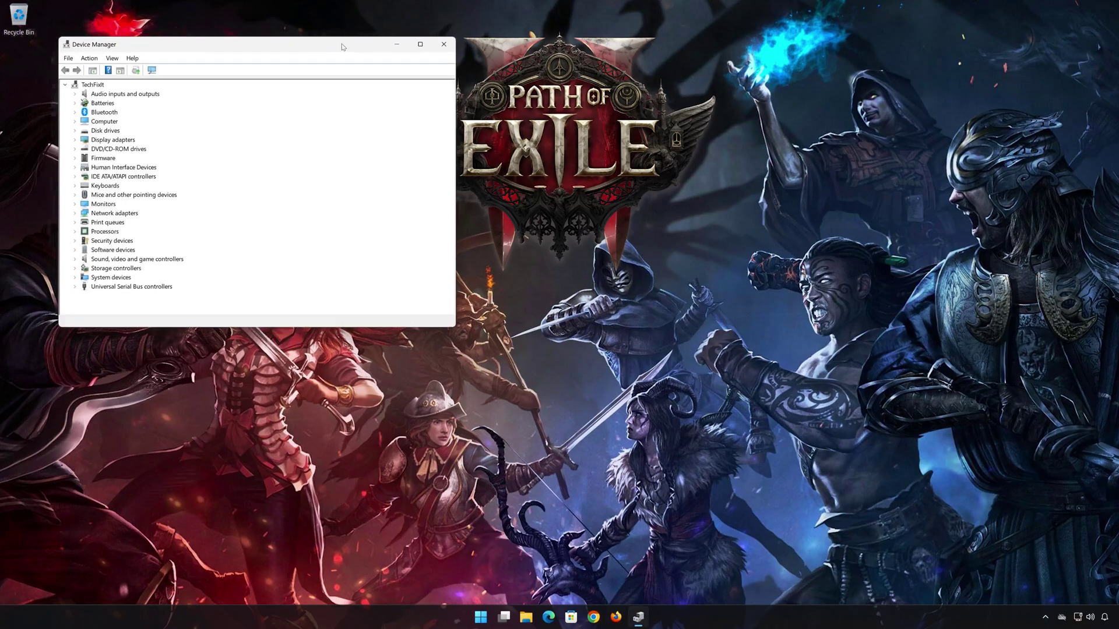
# Step: Open the Driver tab in the High Definition Audio Device's properties under Sound, video and game controllers
pyautogui.moveTo(323, 33); pyautogui.dragTo(687, 133)
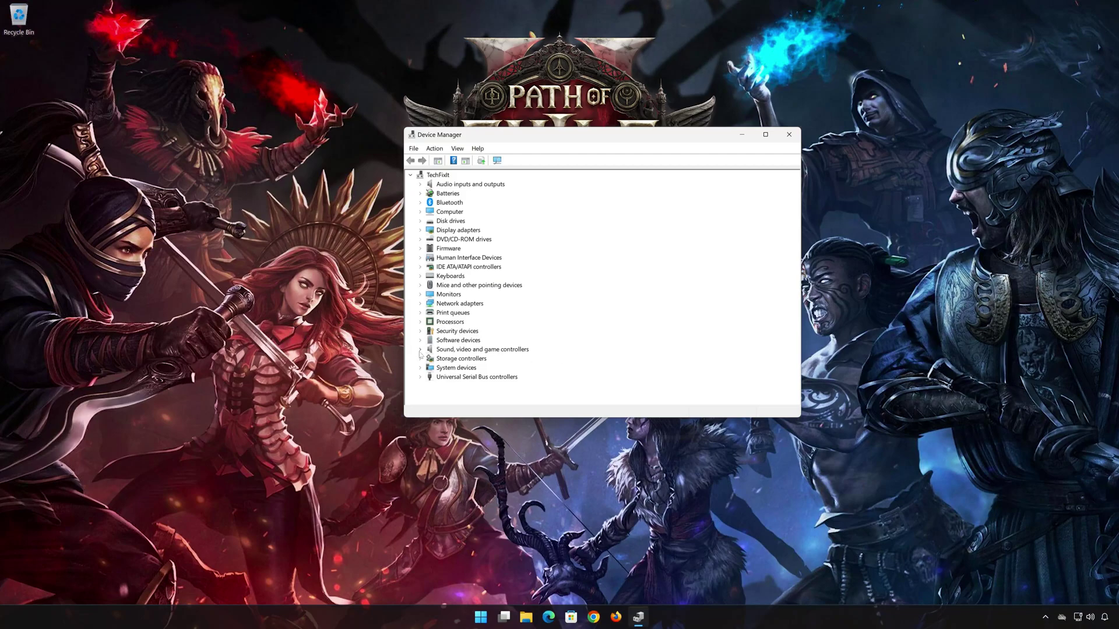
pyautogui.click(421, 350)
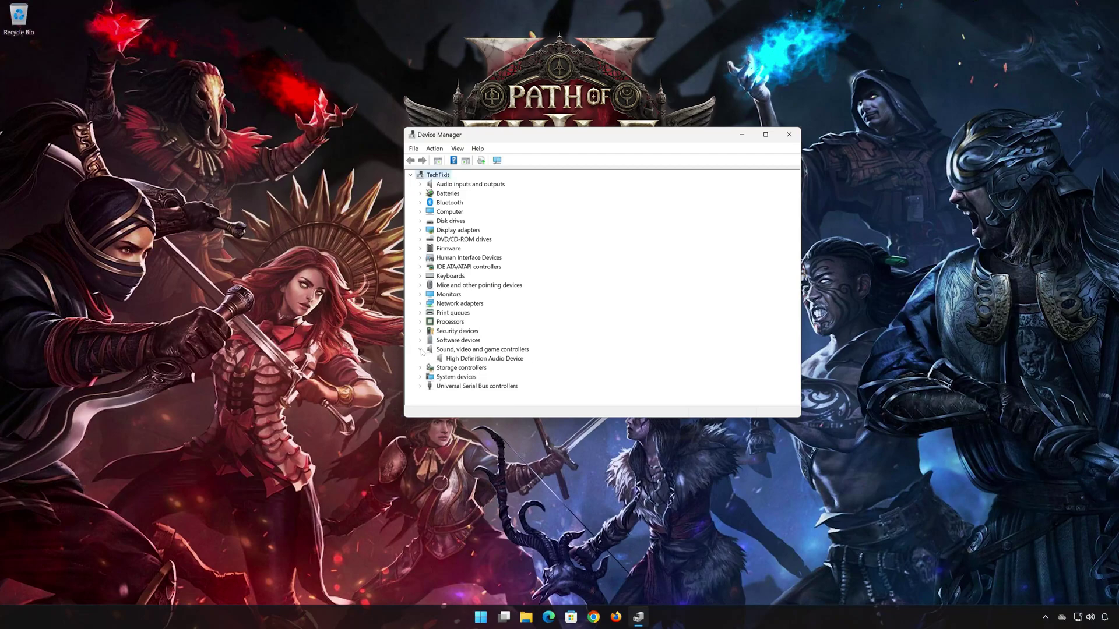
pyautogui.click(457, 361)
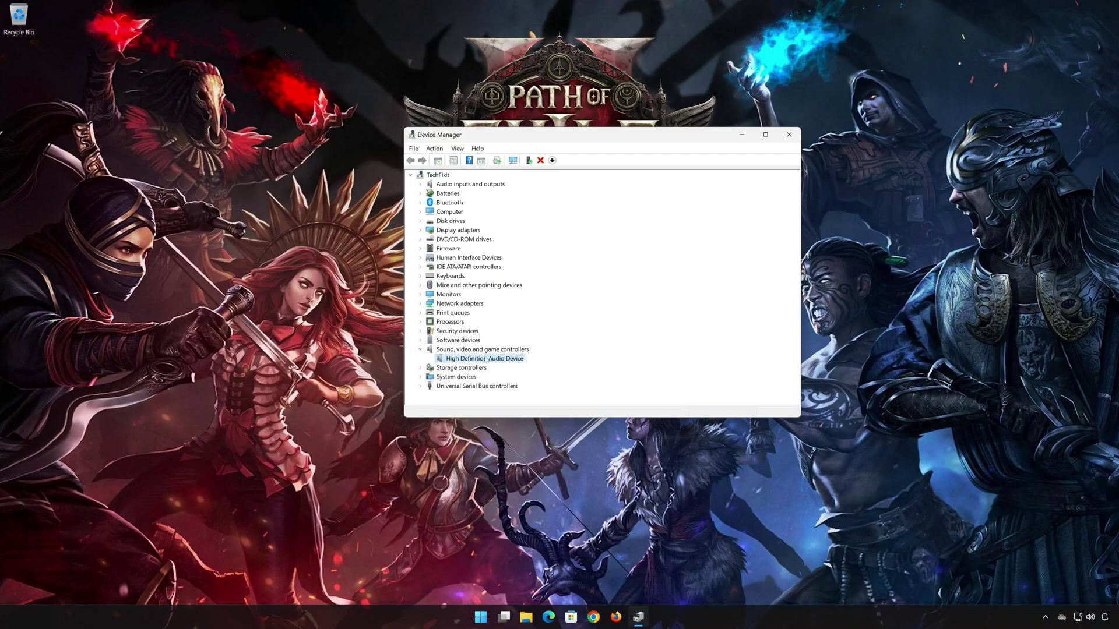
pyautogui.rightClick(486, 359)
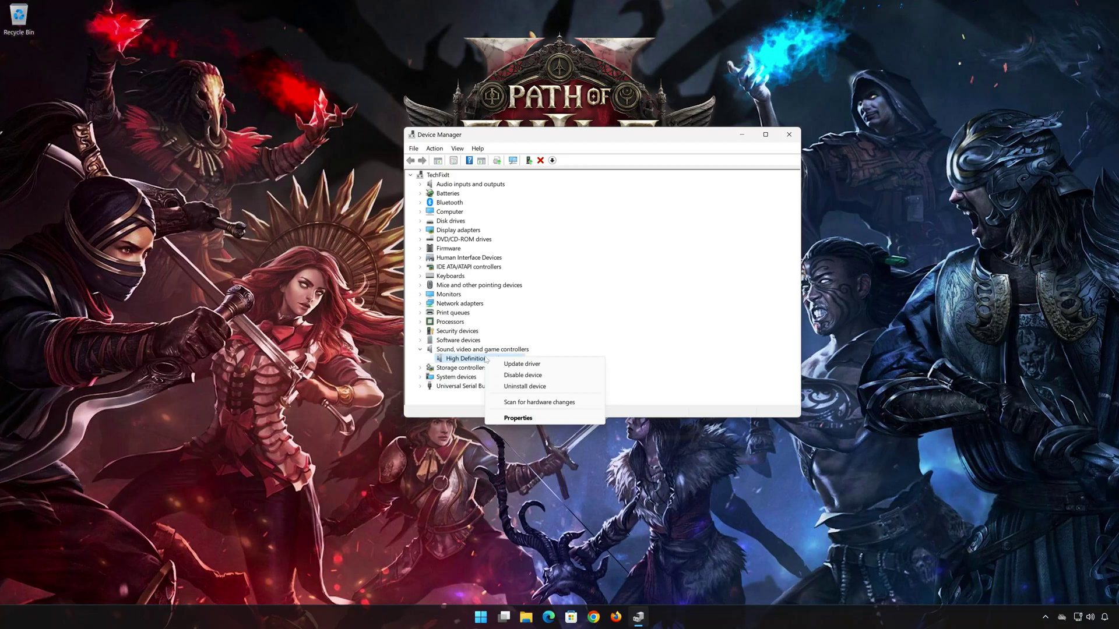
pyautogui.click(545, 420)
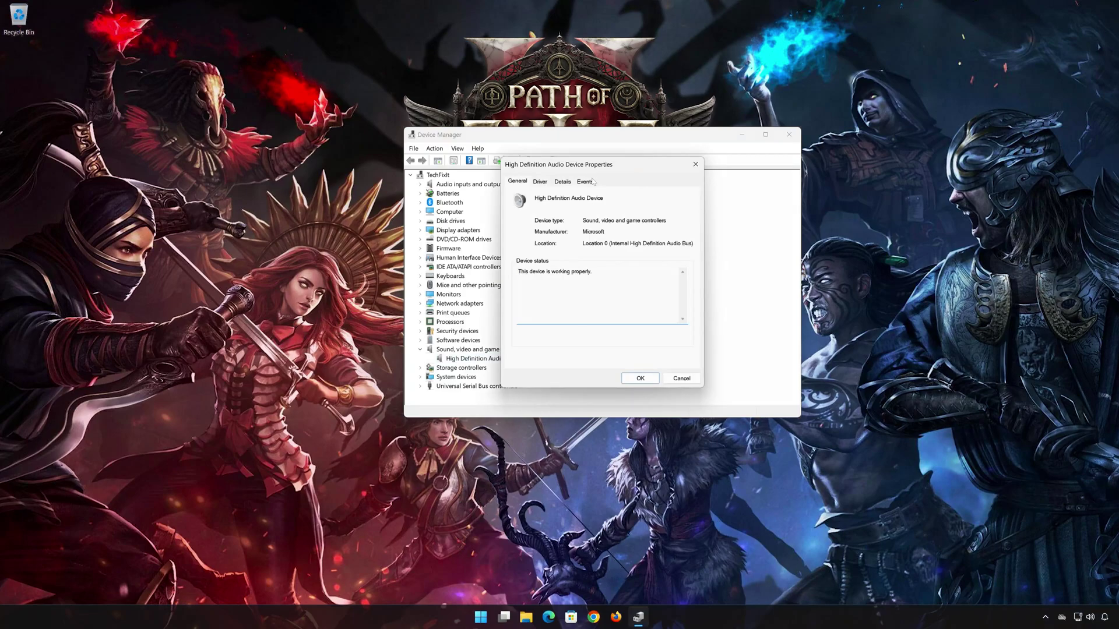
pyautogui.click(539, 182)
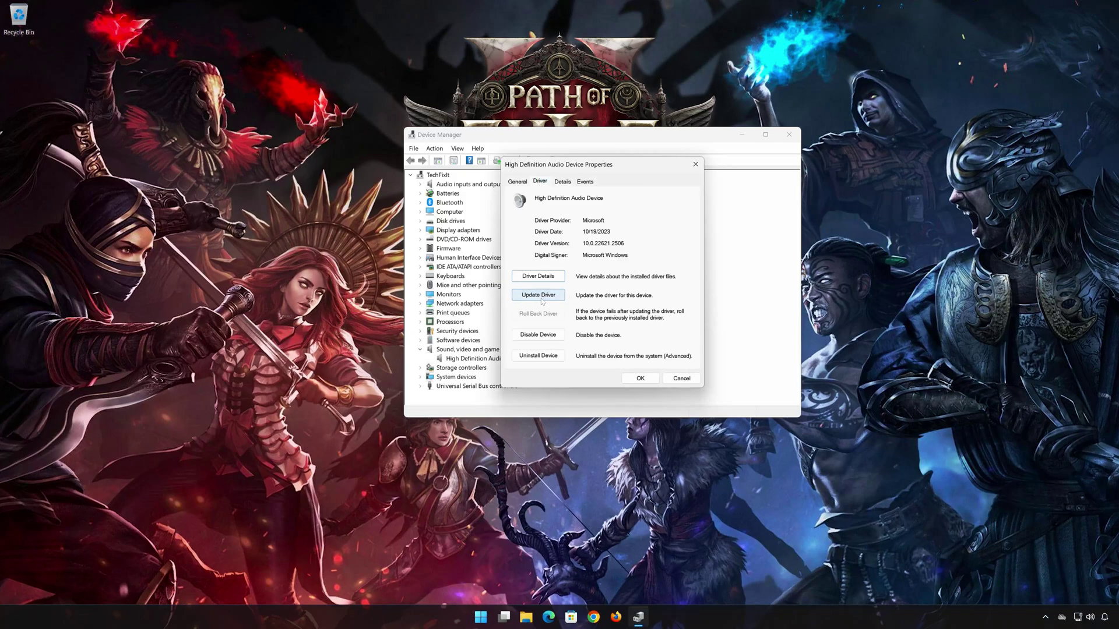
# Step: Reinstall the High Definition Audio Device driver from the local driver list and close its properties
pyautogui.click(545, 299)
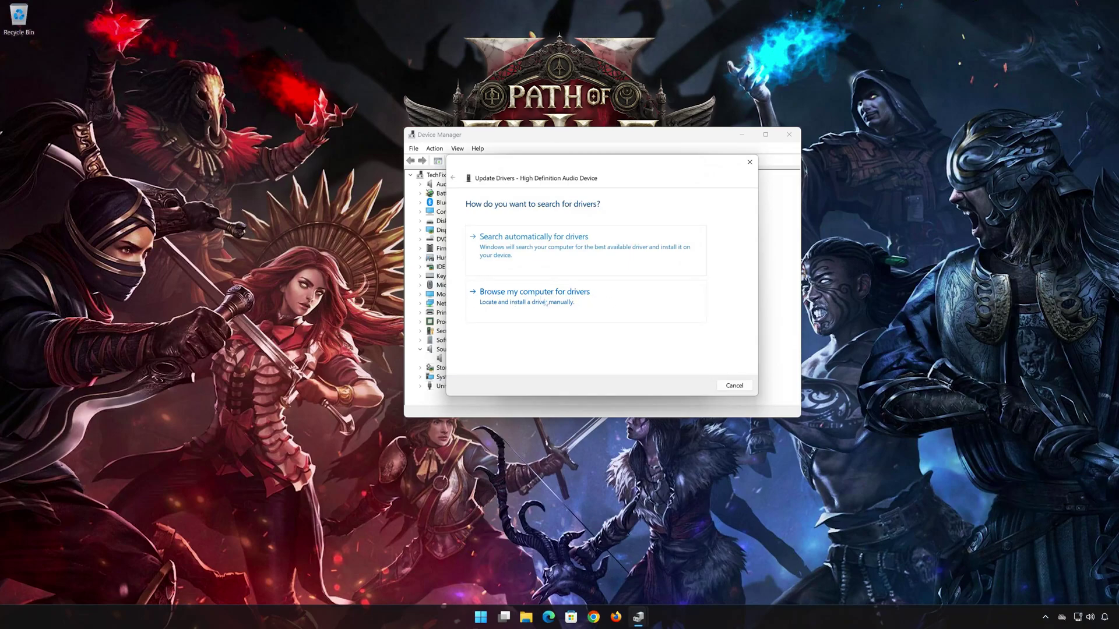
pyautogui.click(531, 303)
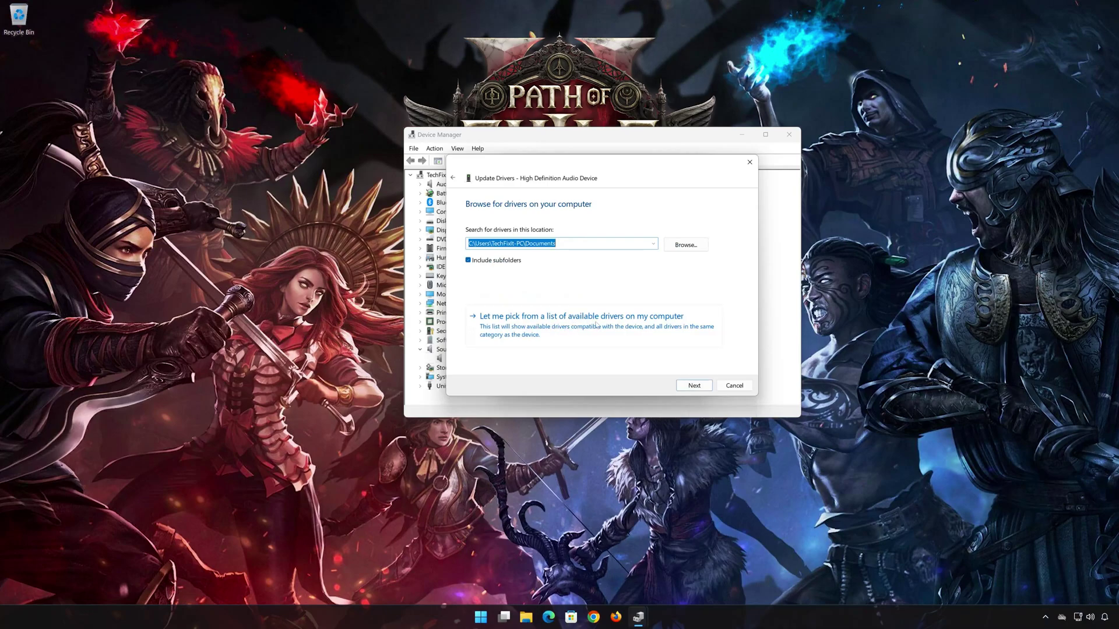
pyautogui.click(560, 333)
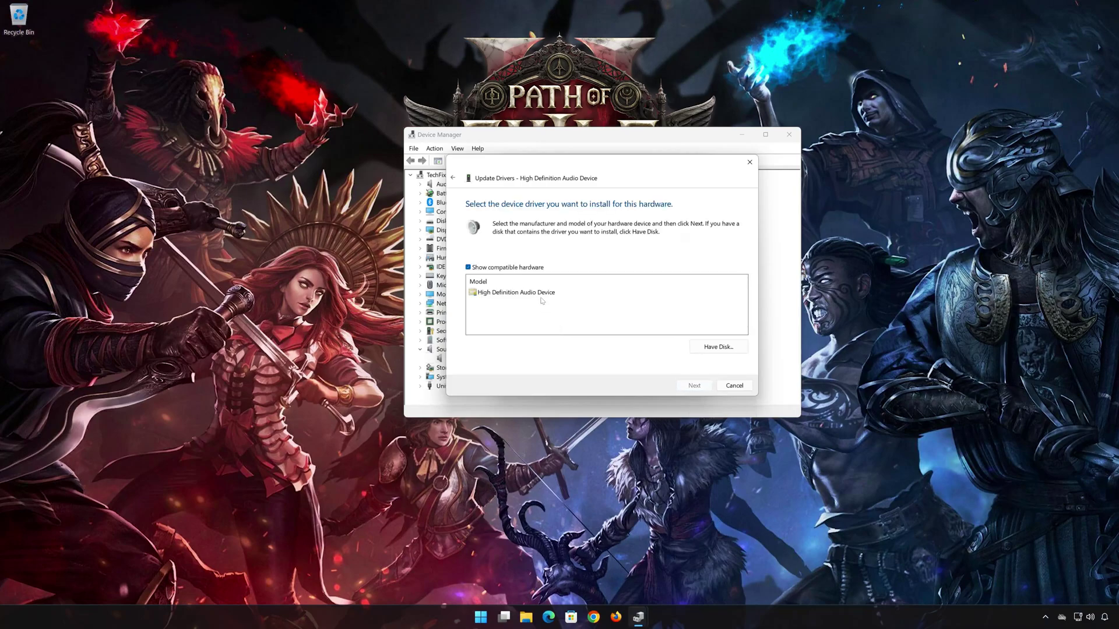
pyautogui.click(541, 294)
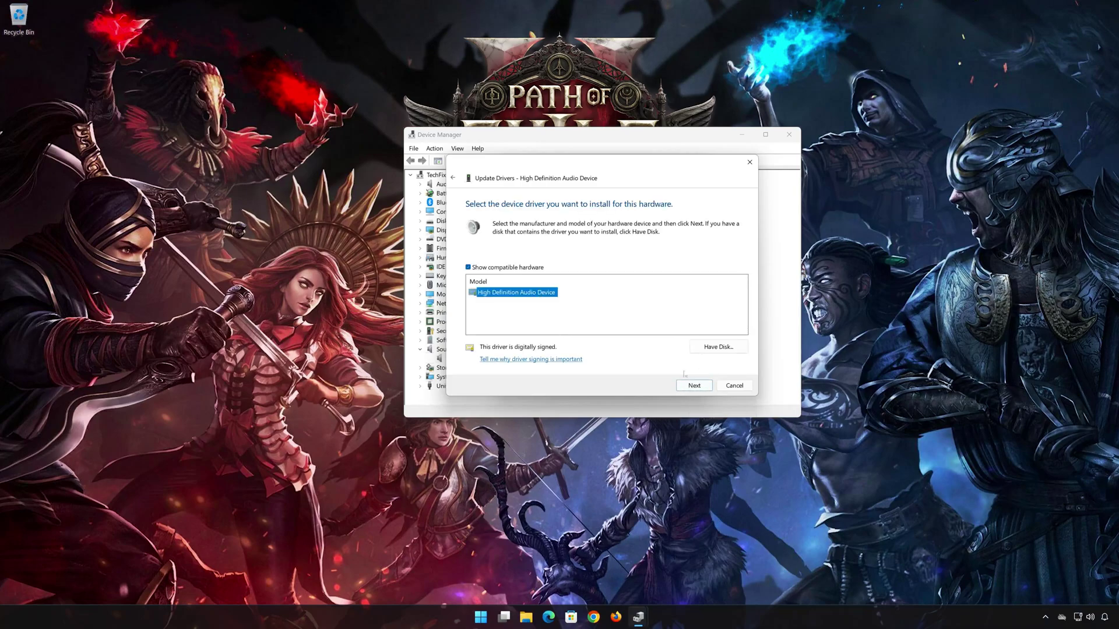
pyautogui.click(694, 385)
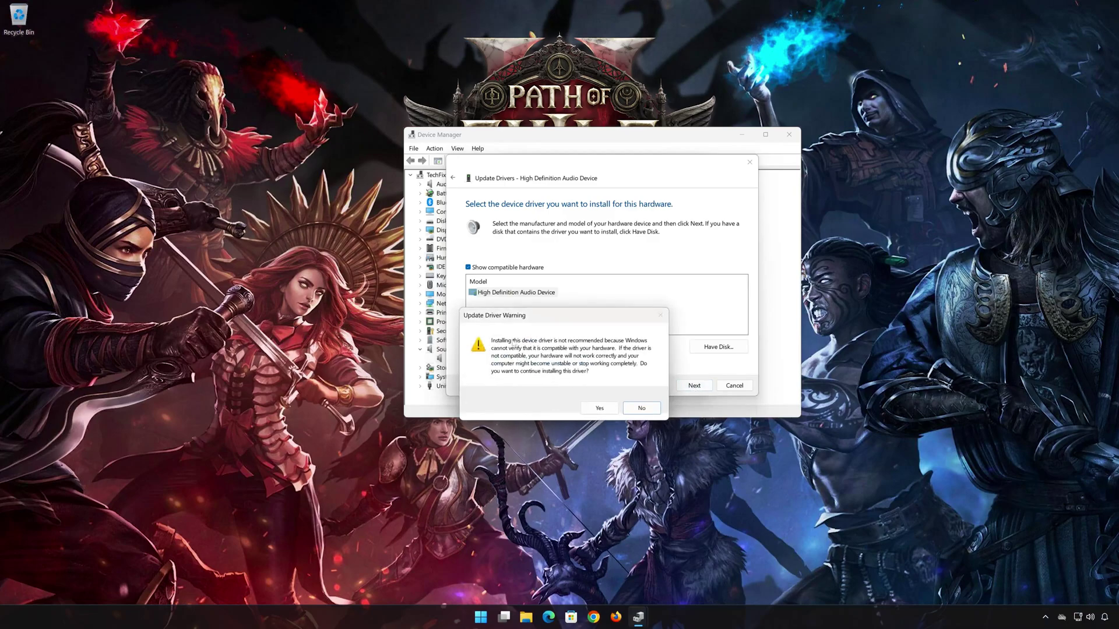
pyautogui.click(600, 408)
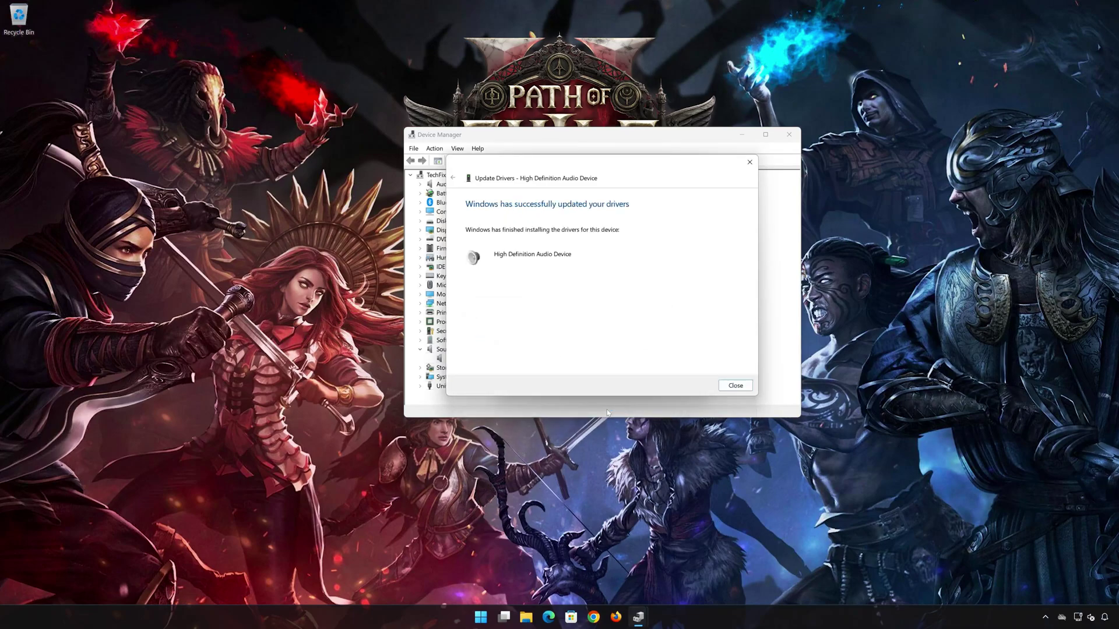
pyautogui.click(732, 385)
pyautogui.press('Return')
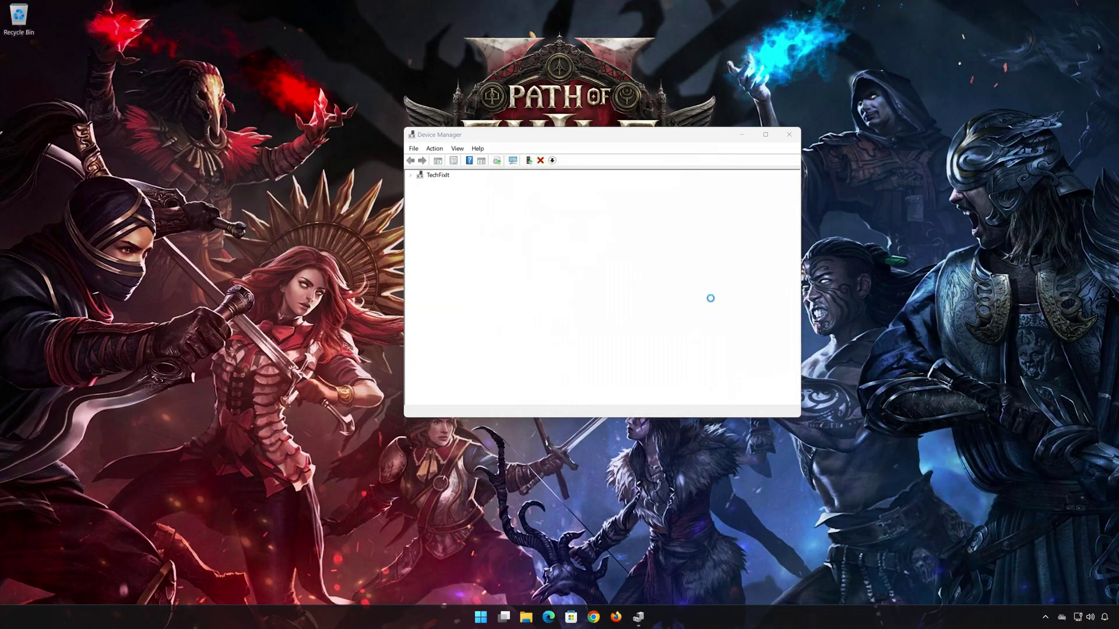
# Step: Close Device Manager and launch Settings from the Start menu
pyautogui.click(790, 133)
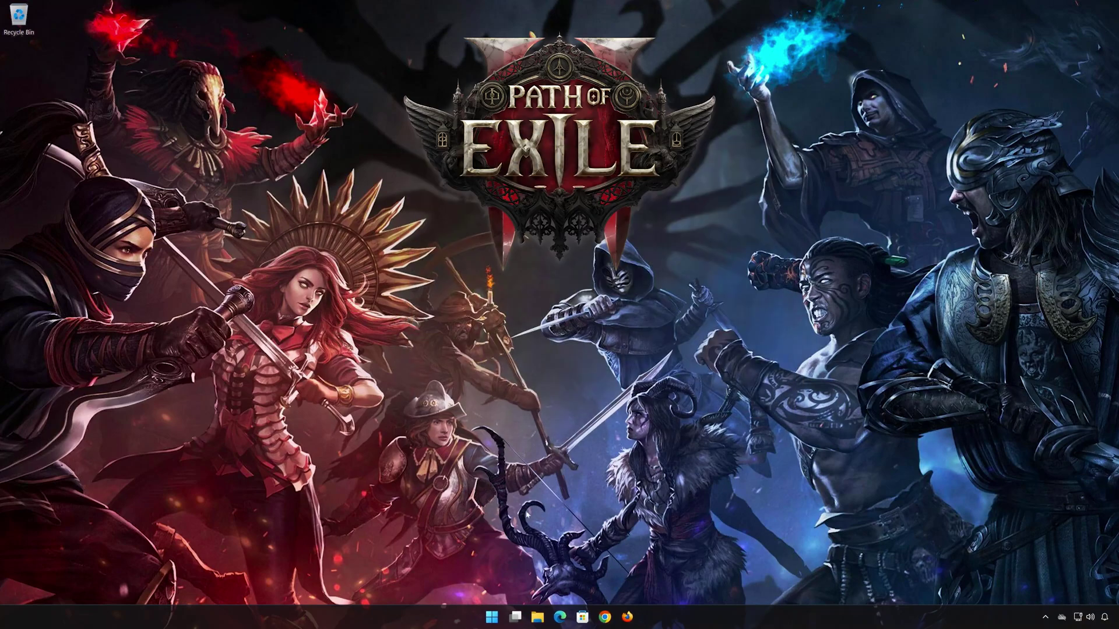
pyautogui.click(492, 617)
pyautogui.click(685, 583)
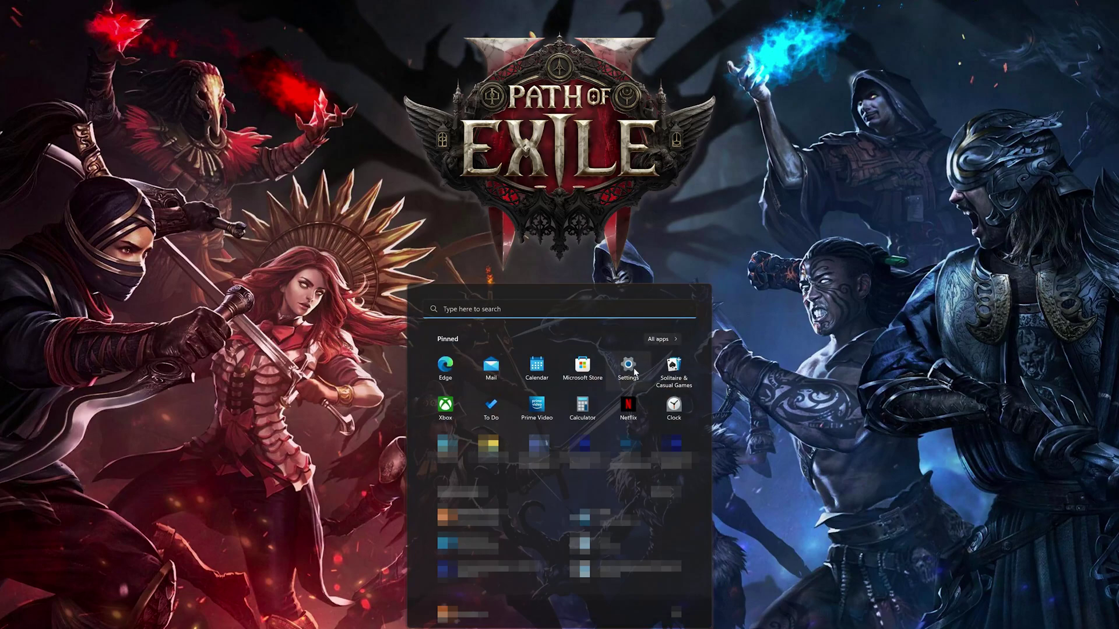
pyautogui.click(634, 372)
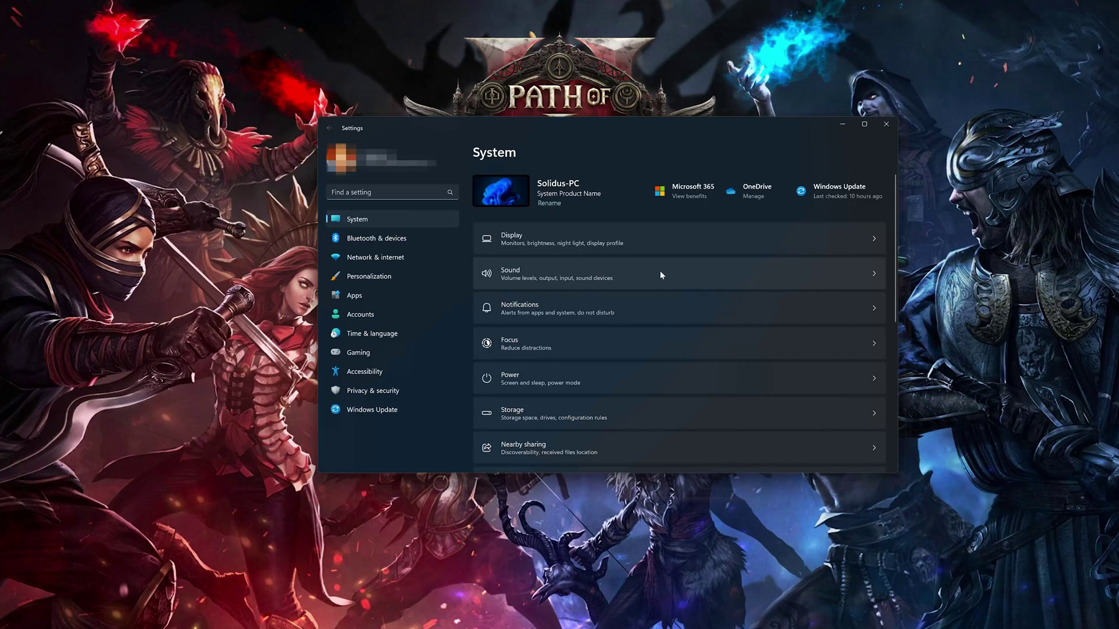
# Step: In Sound settings, switch output to Oculus Virtual, back to HDV 820 headphones, and view their properties
pyautogui.click(660, 273)
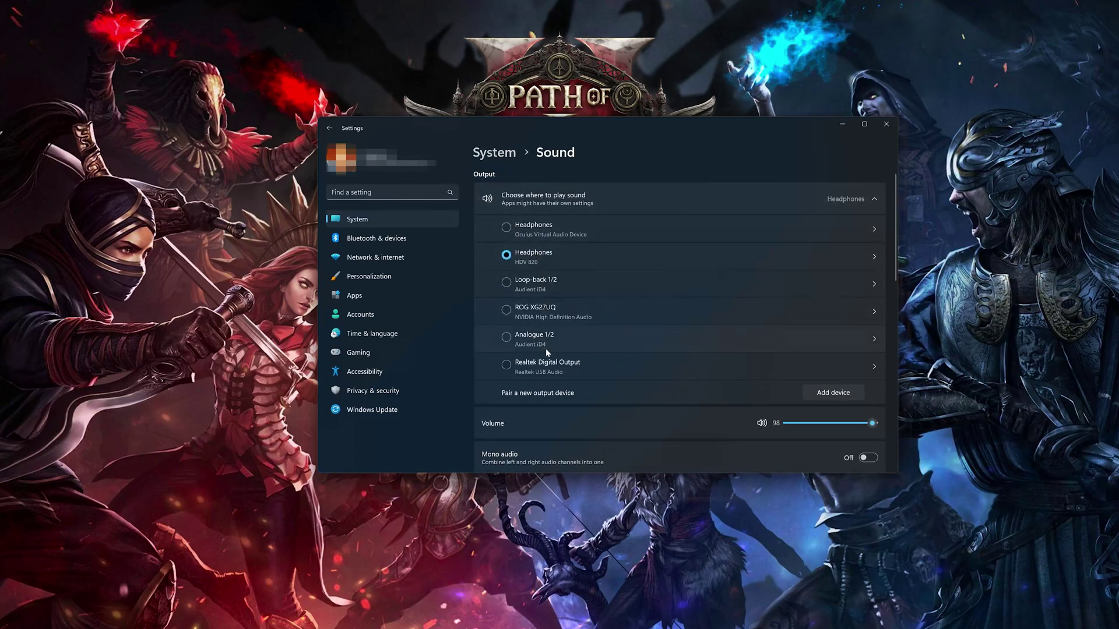
pyautogui.click(535, 228)
pyautogui.click(533, 257)
pyautogui.click(603, 254)
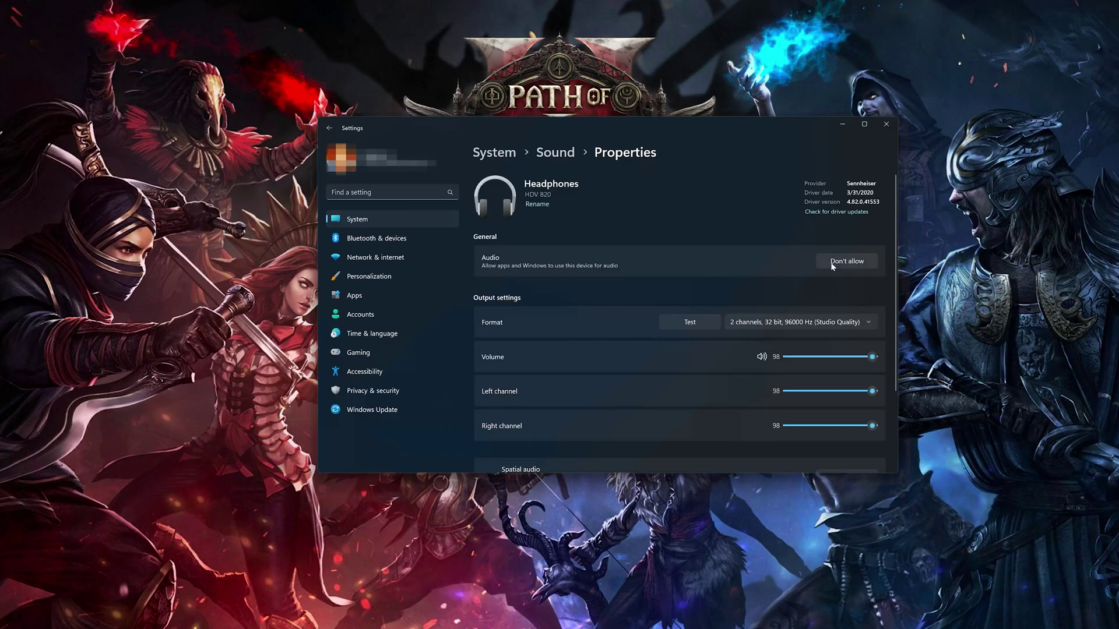
# Step: Go back to the Sound page and start adding a new device
pyautogui.click(331, 129)
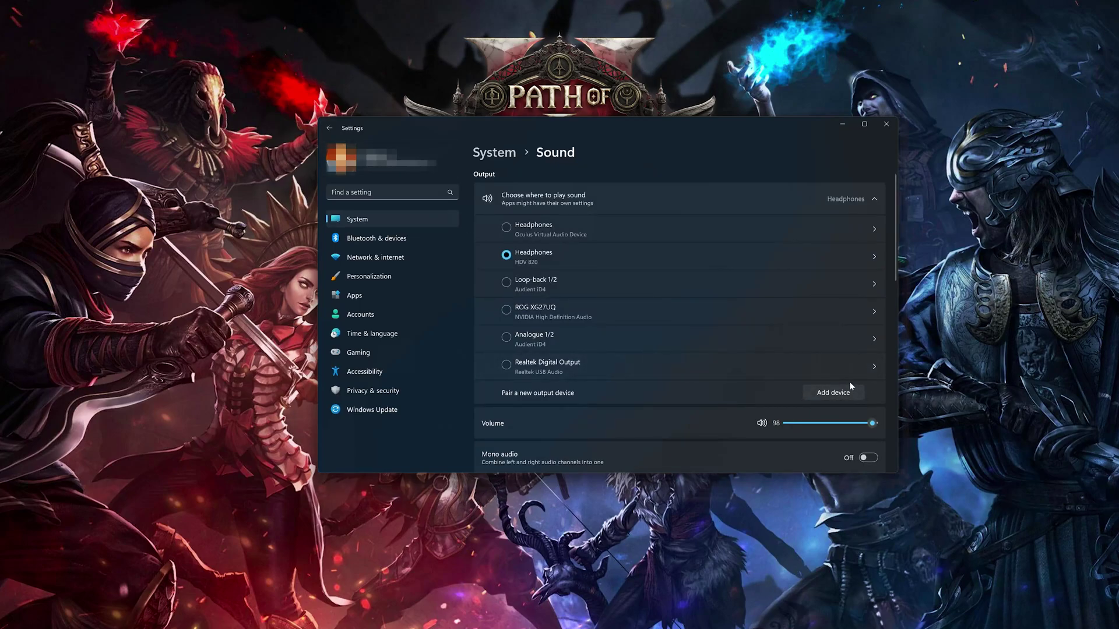
pyautogui.click(829, 394)
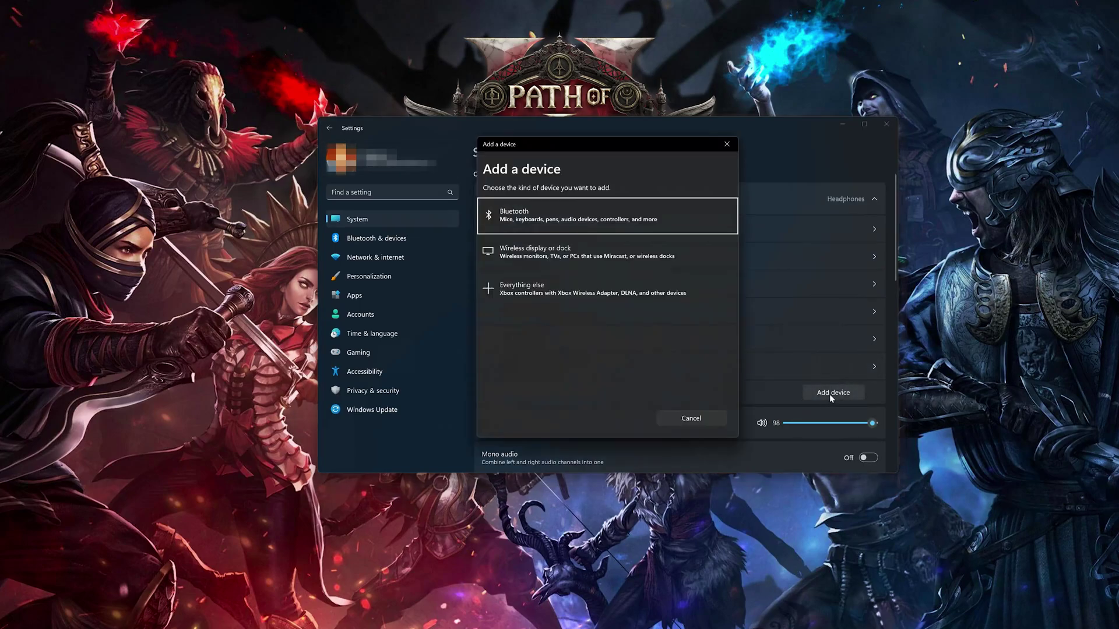